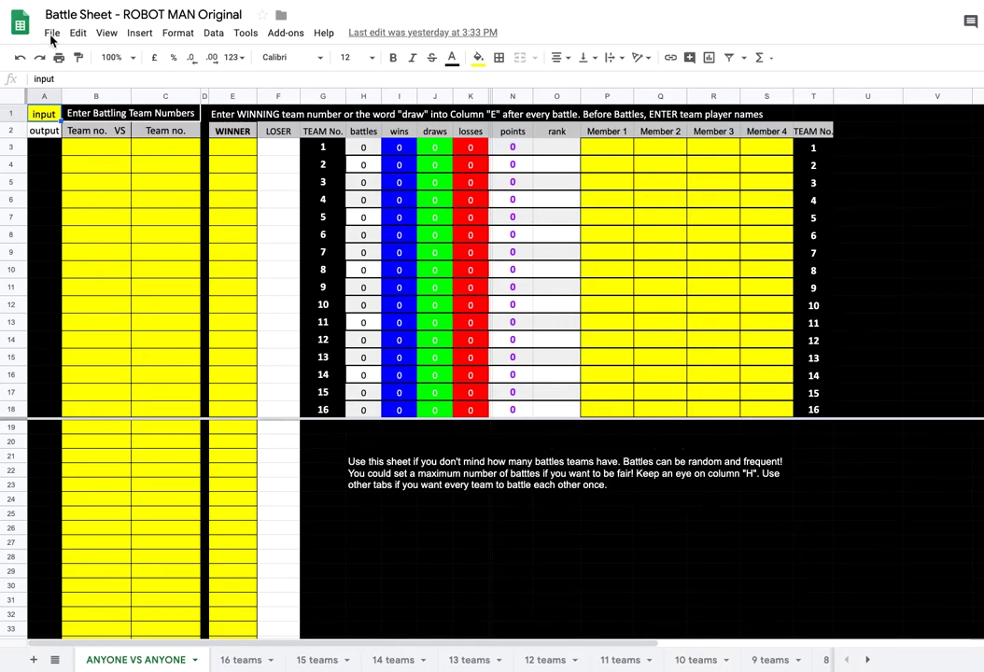
- Make a copy of the battle sheet spreadsheet and name it "sumo battles1"
{"action": "left_click", "coordinate": [52, 35]}
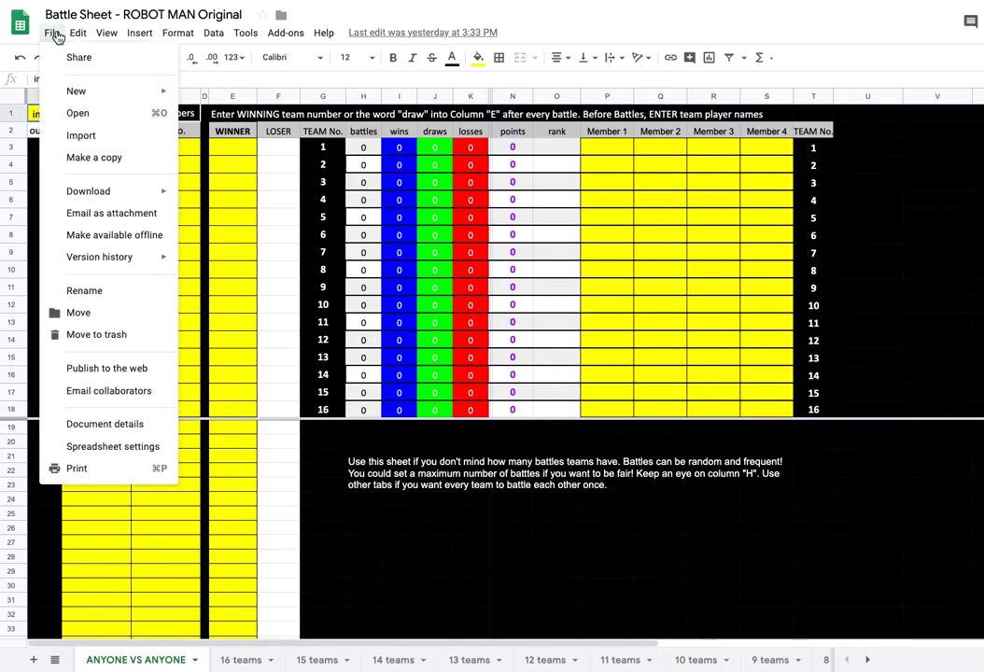
{"action": "left_click", "coordinate": [99, 163]}
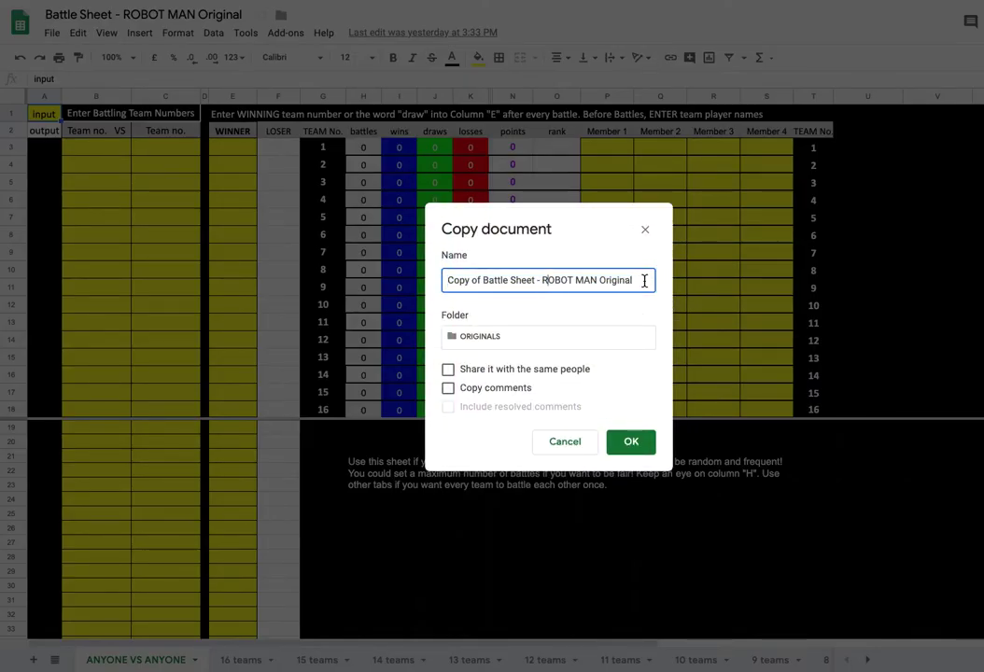
{"action": "type", "text": "sumo battles1"}
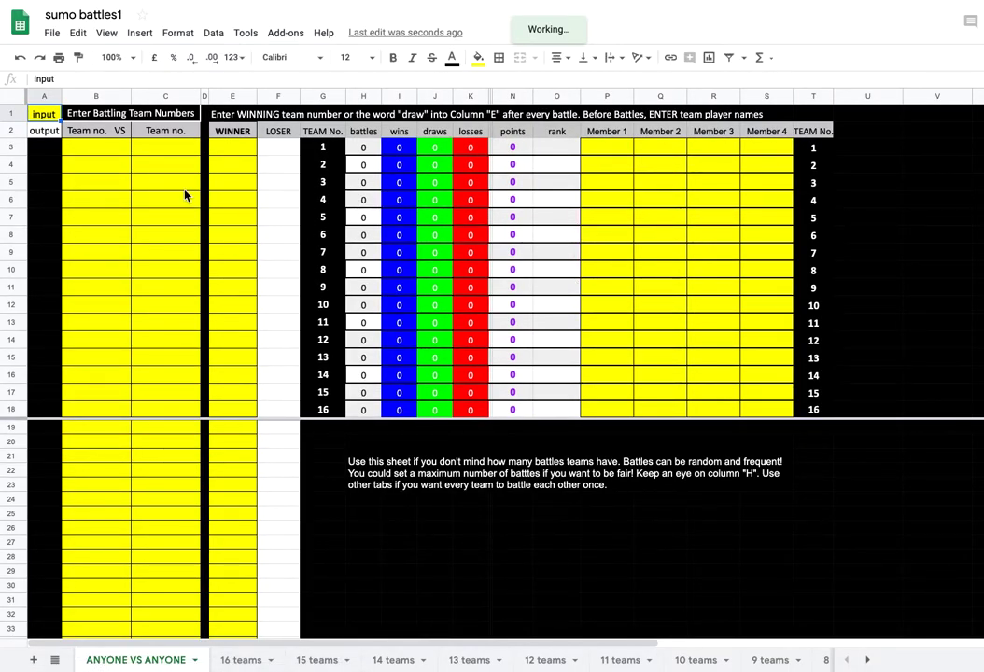
- Paste the copied team member names as values only, starting at cell P3, and set their font size to 14
{"action": "left_click", "coordinate": [605, 154]}
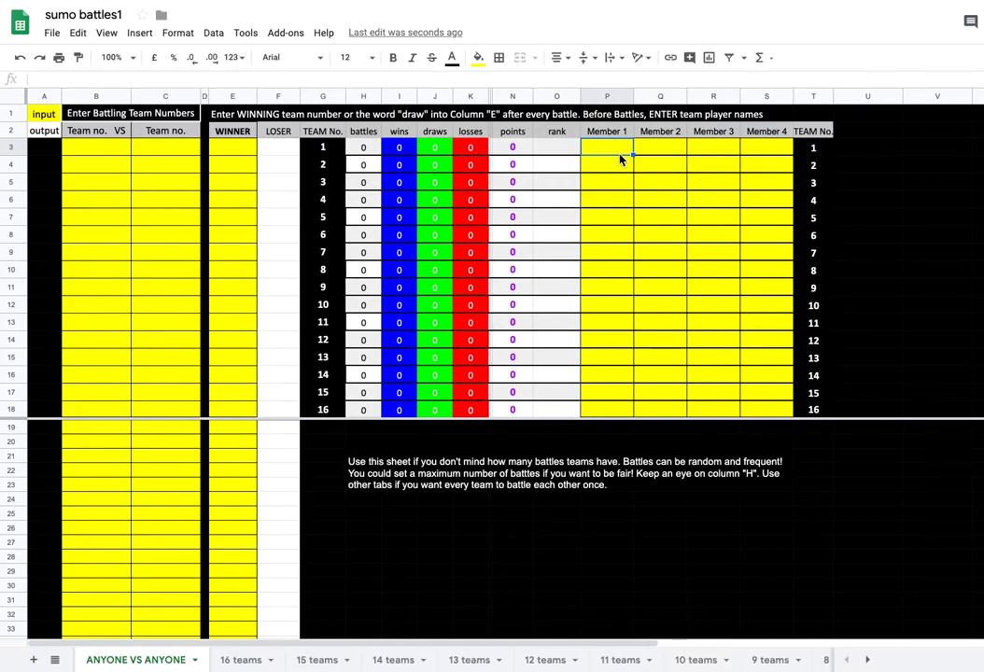
{"action": "right_click", "coordinate": [614, 154]}
{"action": "mouse_move", "coordinate": [709, 229]}
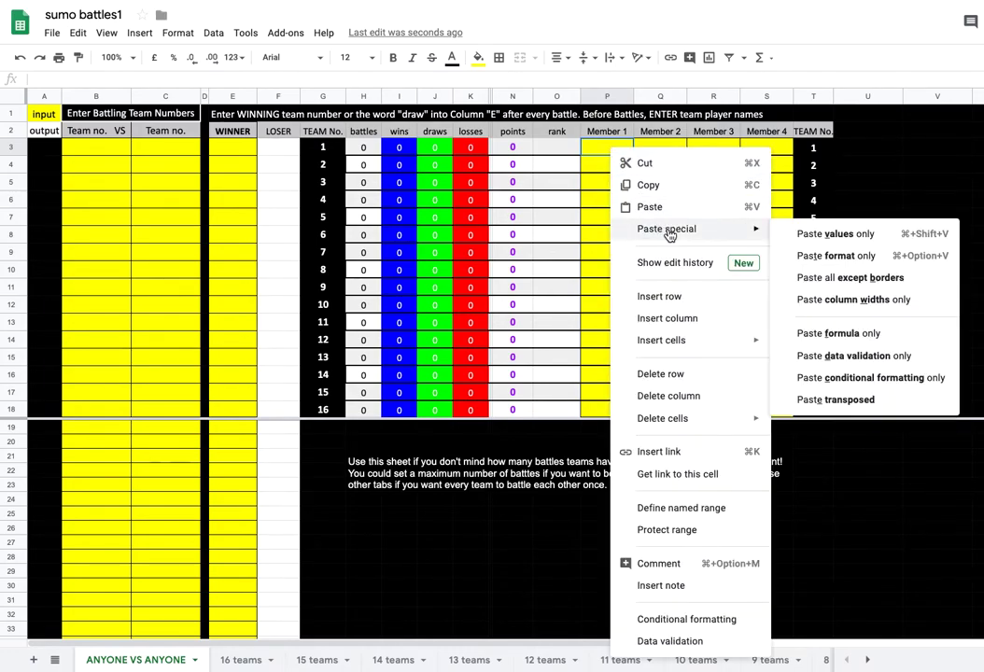
{"action": "left_click", "coordinate": [834, 234]}
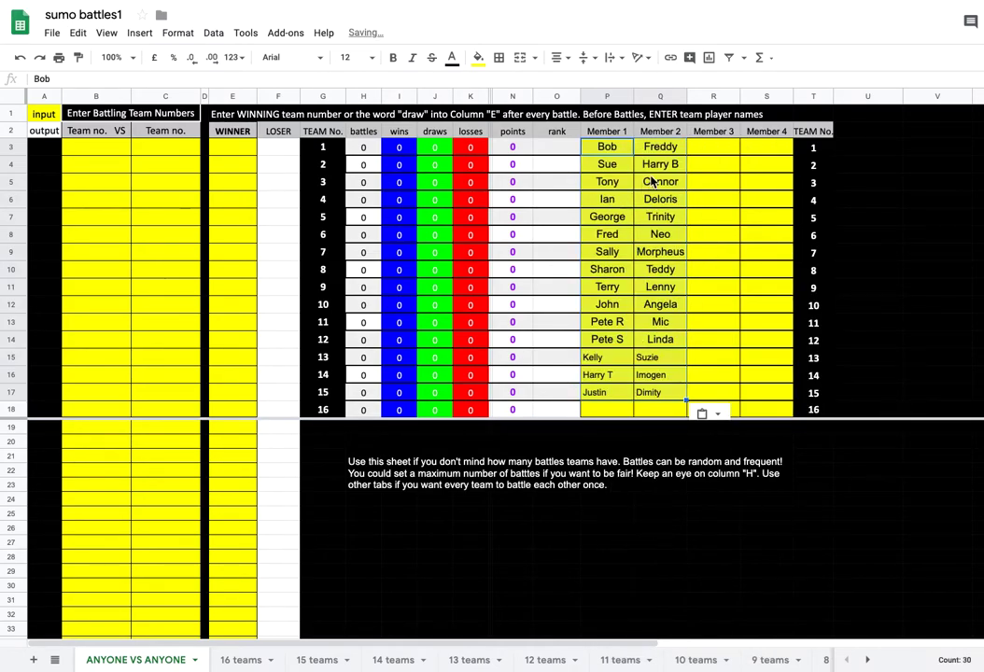
{"action": "left_click", "coordinate": [374, 59]}
{"action": "left_click", "coordinate": [355, 234]}
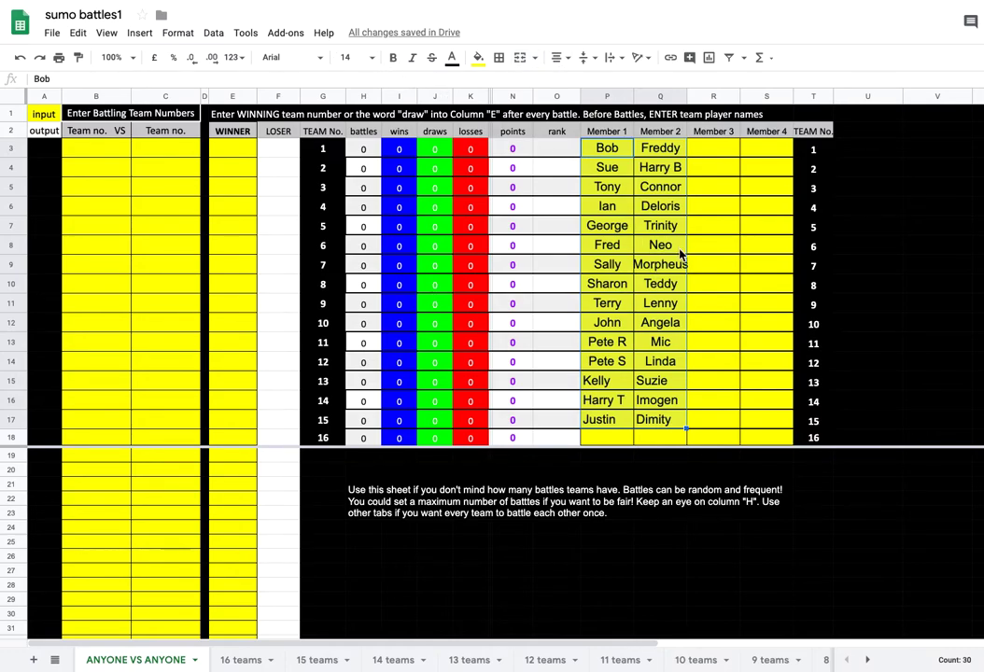
- Enter a first name for team 2's third member in cell R4
{"action": "left_click", "coordinate": [705, 175]}
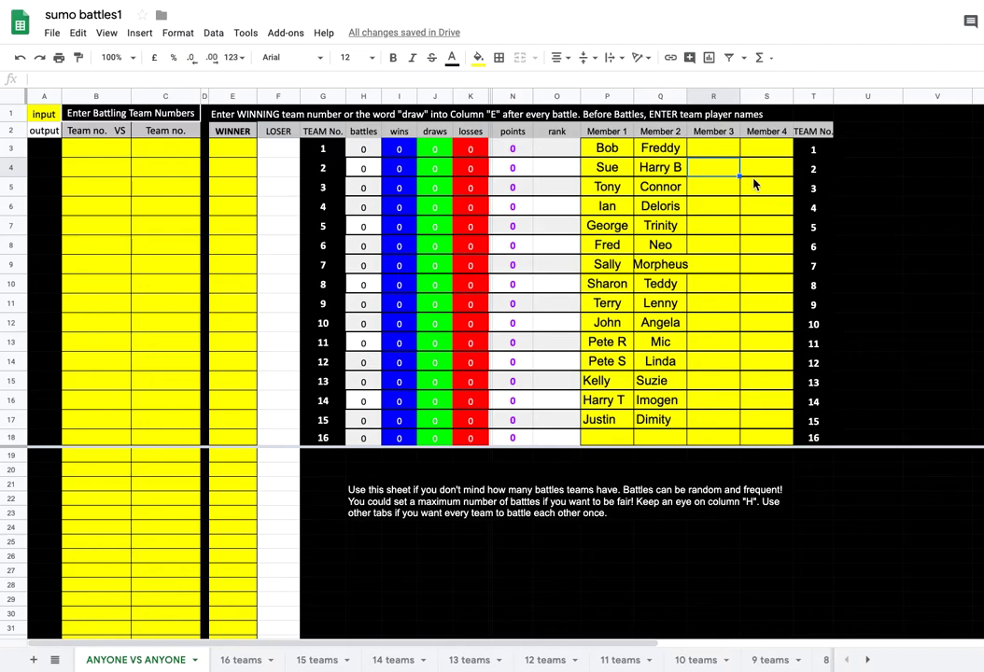
{"action": "type", "text": "Bobby"}
{"action": "key", "text": "Return"}
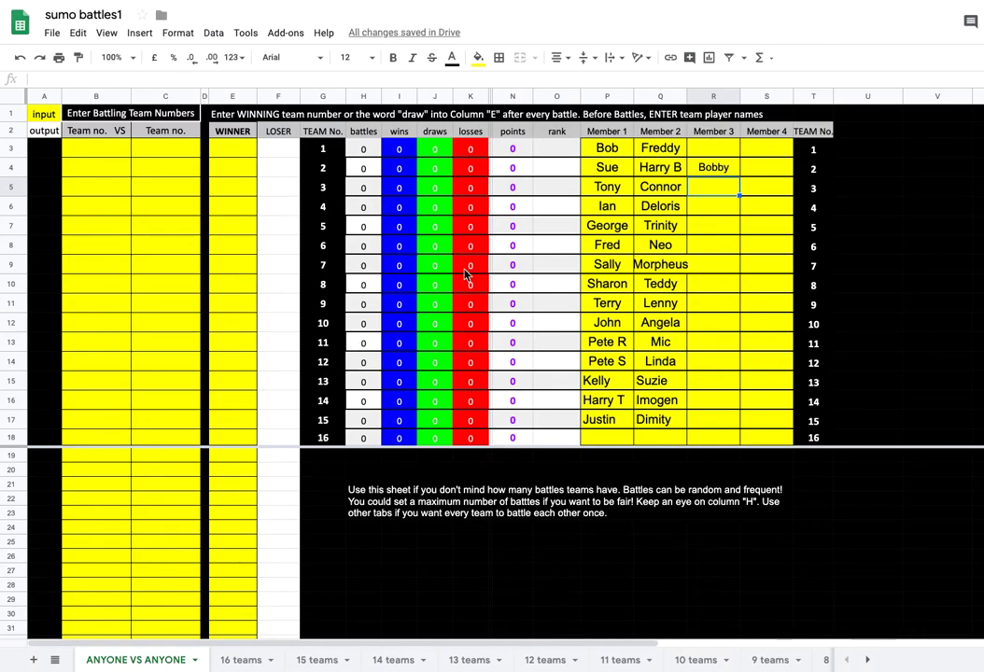
- Clear the Member 1 and Member 2 names of teams 11 to 15
{"action": "left_click_drag", "start_coordinate": [605, 343], "coordinate": [662, 422]}
{"action": "key", "text": "Delete"}
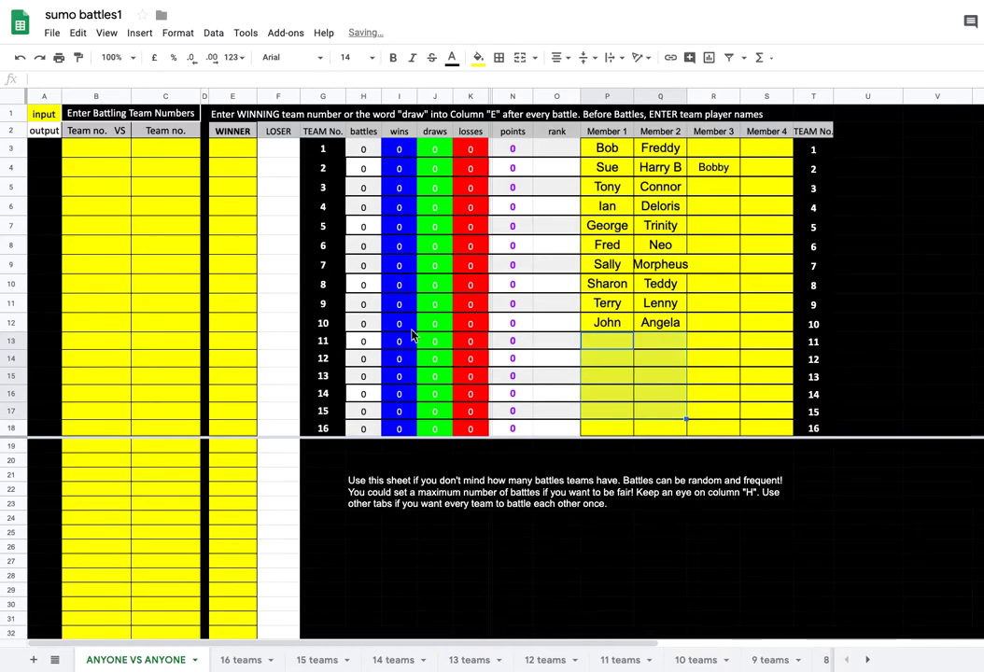
{"action": "left_click", "coordinate": [671, 361]}
{"action": "left_click", "coordinate": [733, 303]}
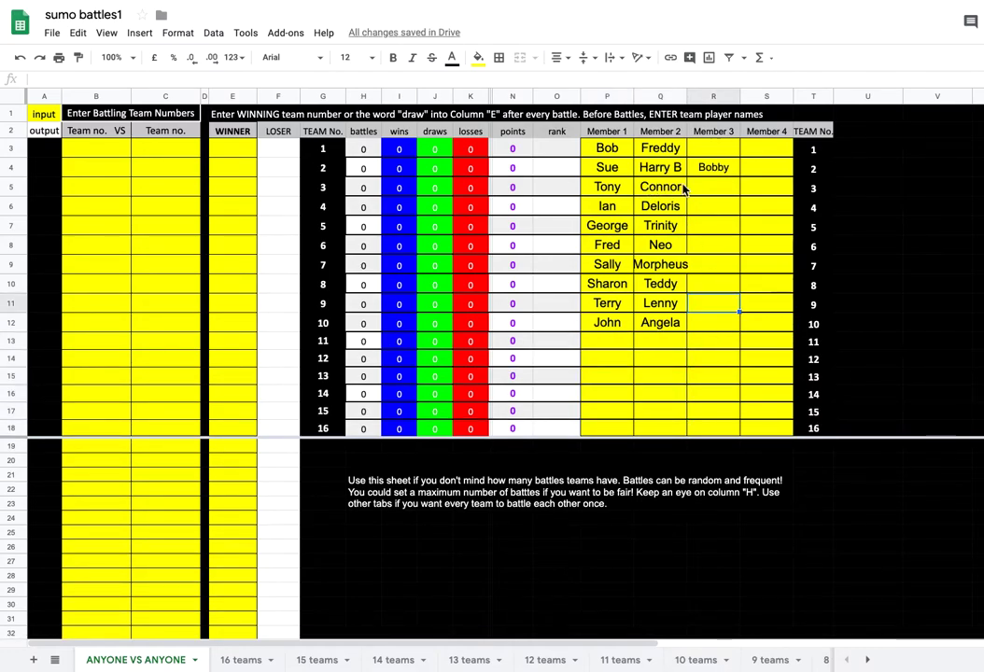
- Enter a first name for team 6's third member in cell R8
{"action": "left_click", "coordinate": [713, 250]}
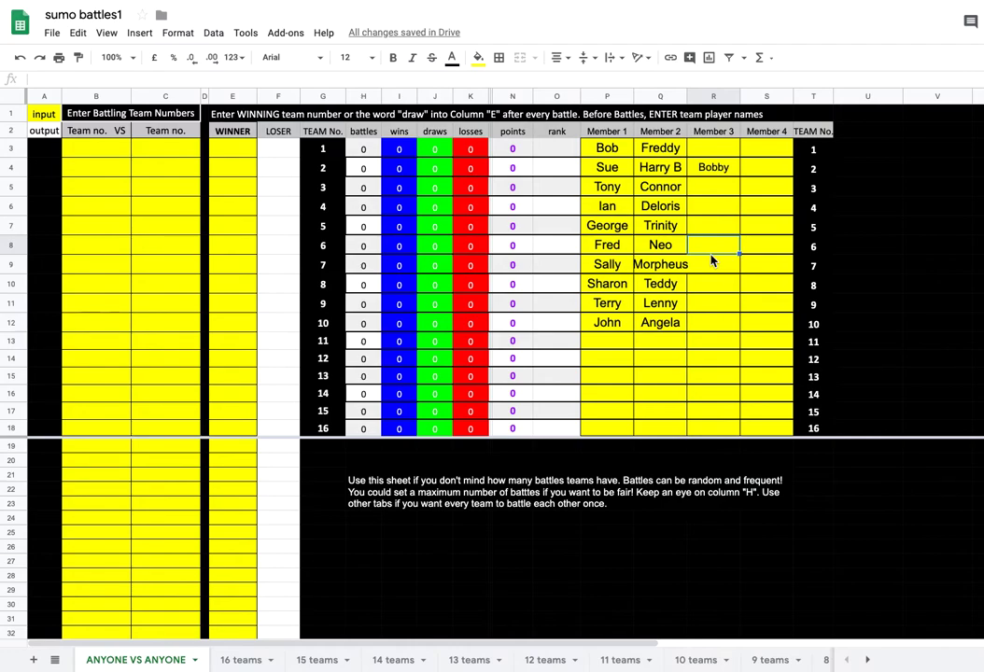
{"action": "type", "text": "Harold"}
{"action": "key", "text": "Return"}
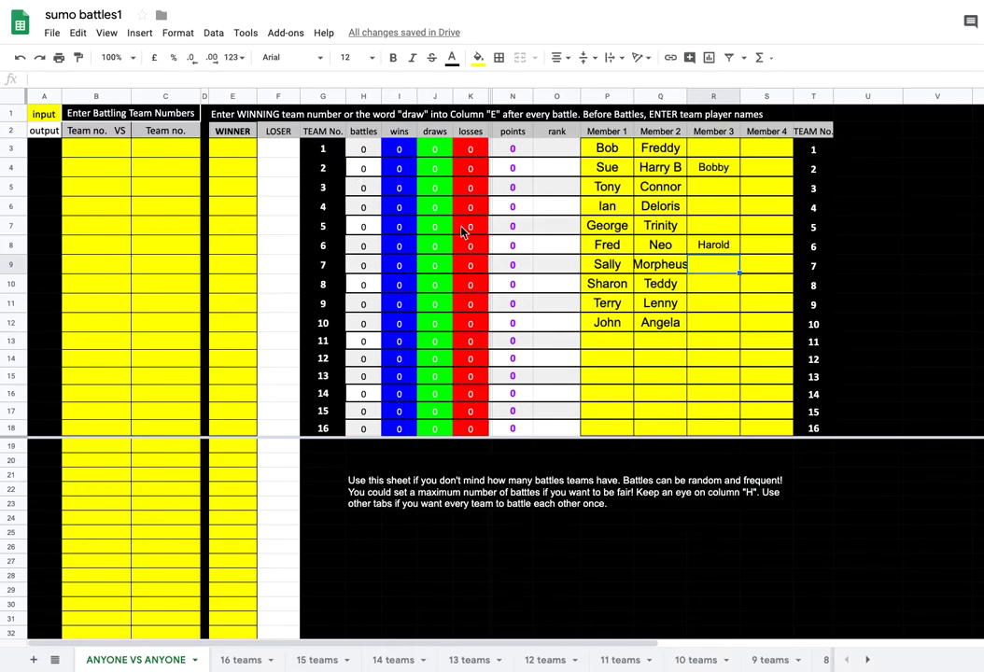
- Enter team 3 versus team 1 as the first battle in row 3 and record team 3 as the winner
{"action": "left_click", "coordinate": [602, 191]}
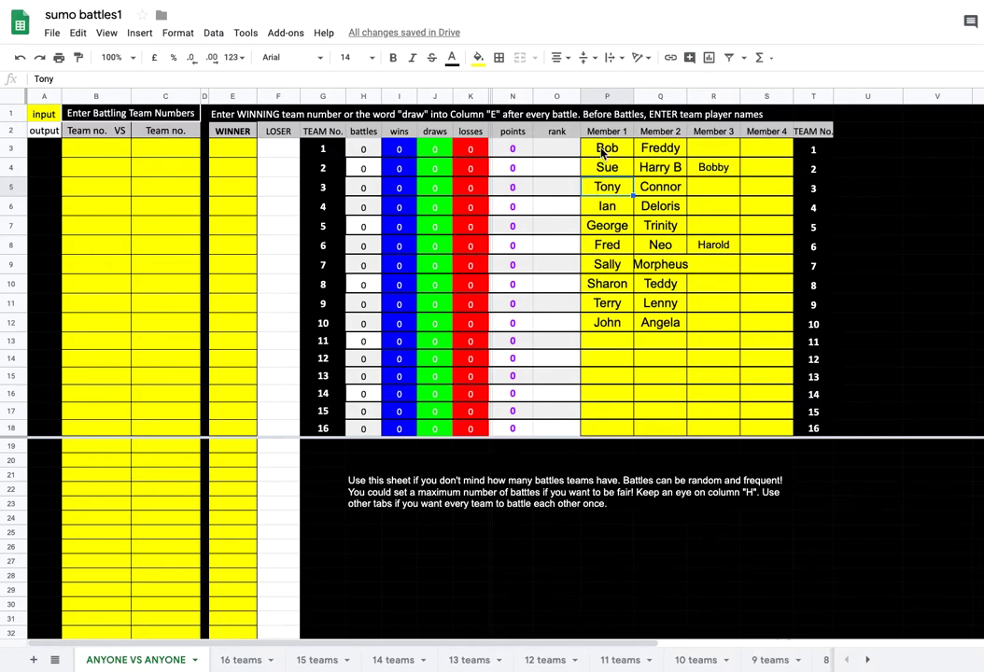
{"action": "left_click", "coordinate": [97, 155]}
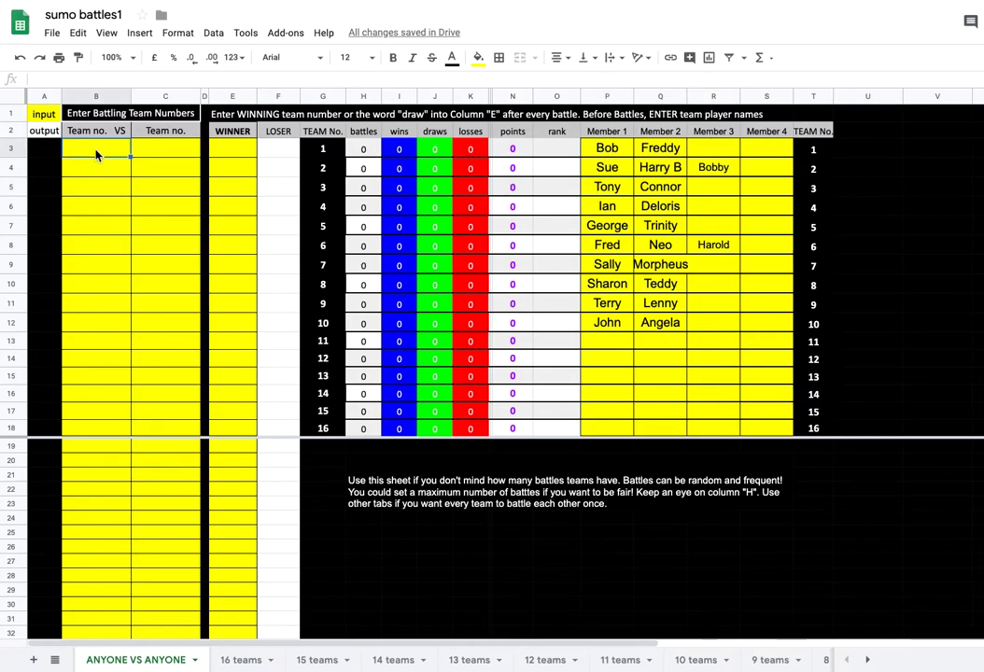
{"action": "type", "text": "3"}
{"action": "left_click", "coordinate": [156, 153]}
{"action": "type", "text": "1"}
{"action": "left_click", "coordinate": [177, 206]}
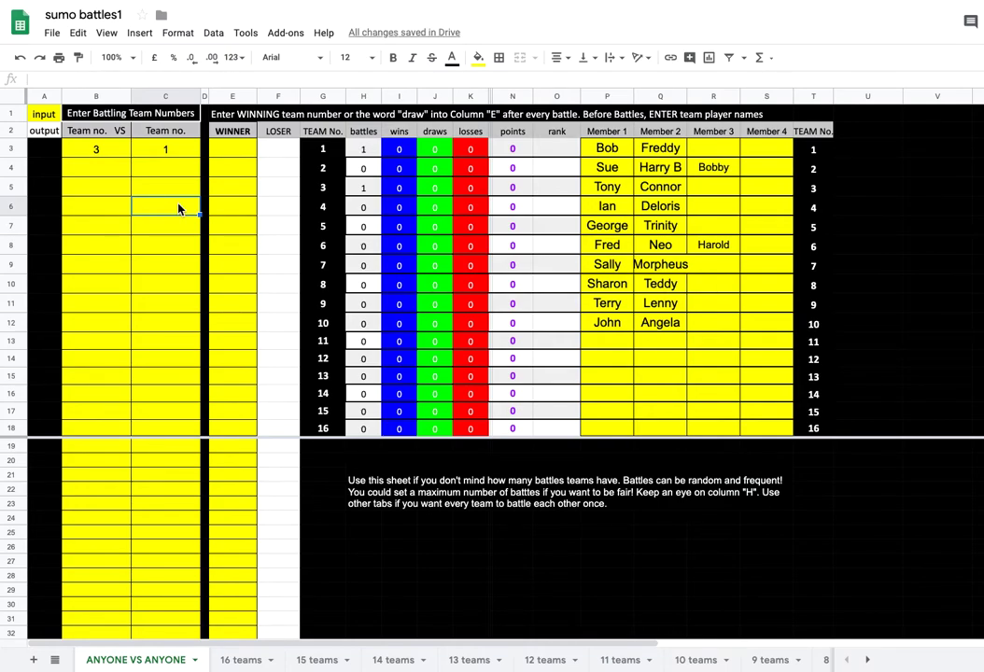
{"action": "left_click", "coordinate": [235, 159]}
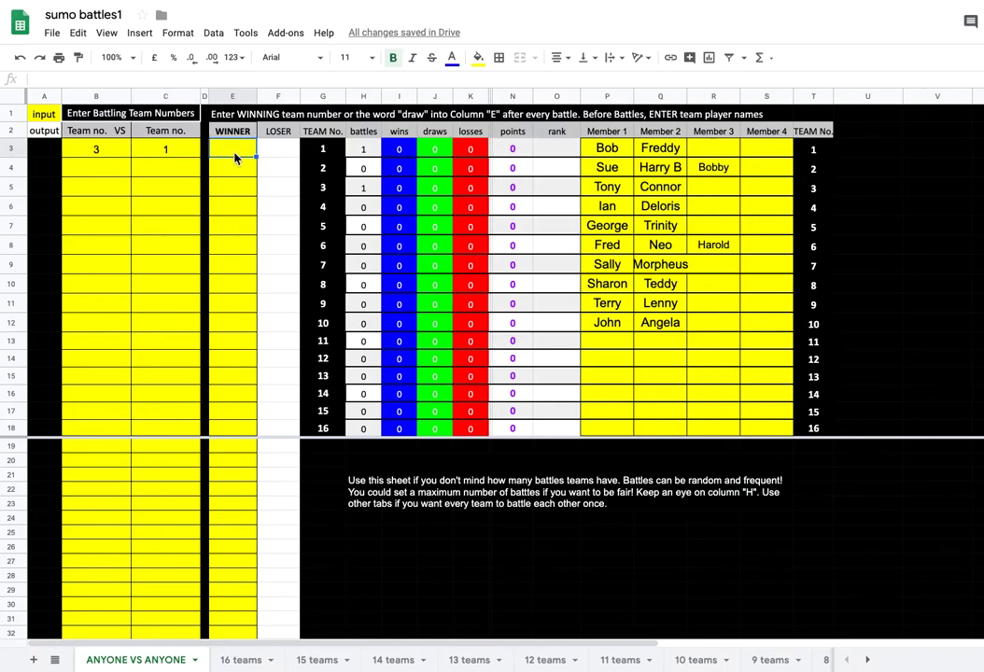
{"action": "type", "text": "3"}
{"action": "key", "text": "Return"}
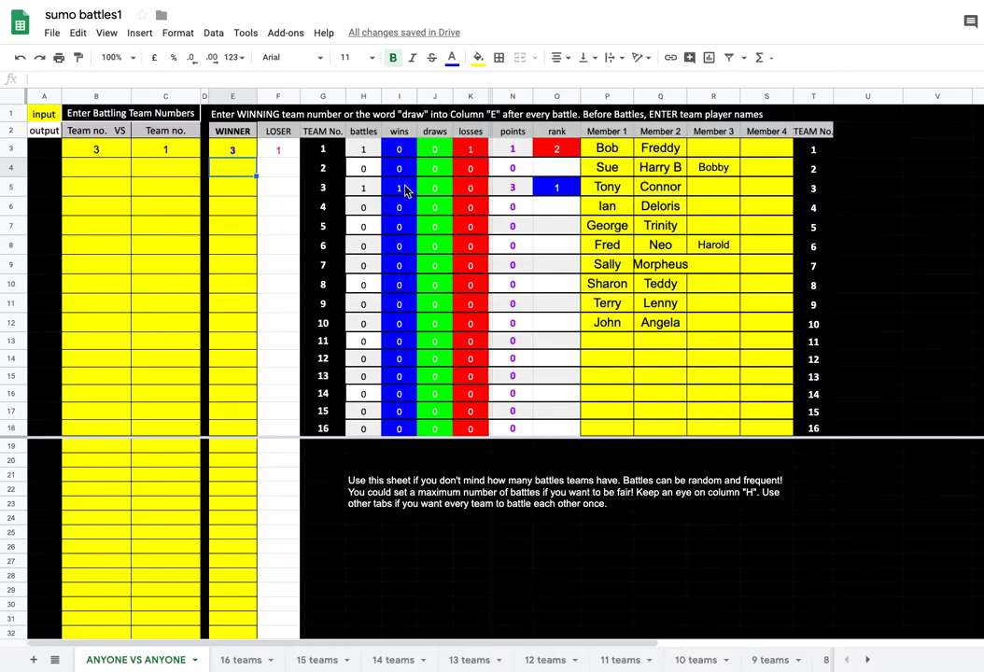
- Enter team 3 versus team 9 as the second battle in row 4 and record team 9 as the winner
{"action": "left_click", "coordinate": [82, 171]}
{"action": "type", "text": "3"}
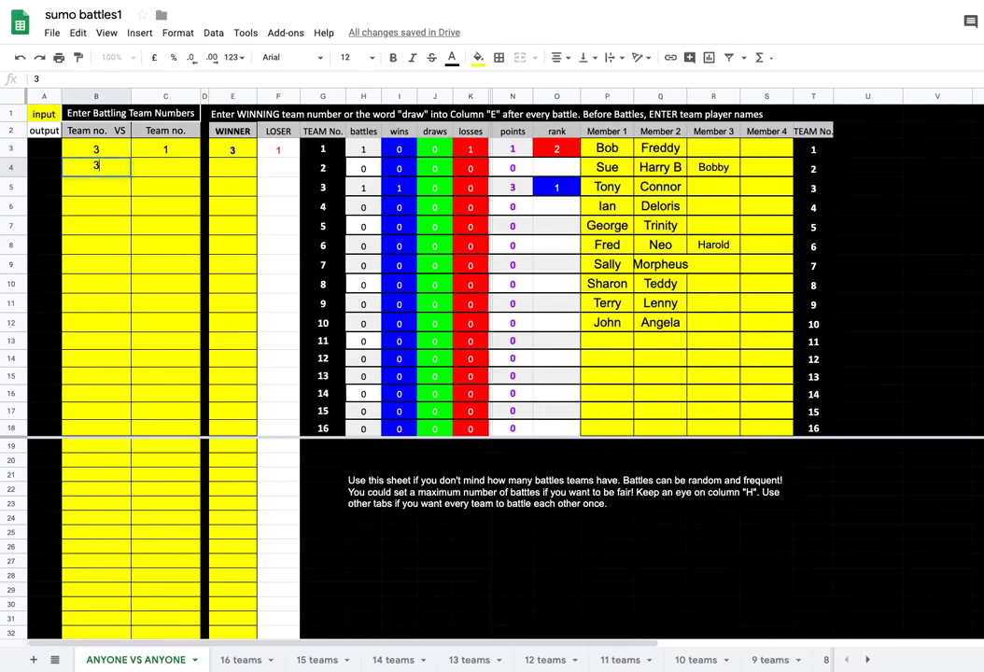
{"action": "left_click", "coordinate": [176, 173]}
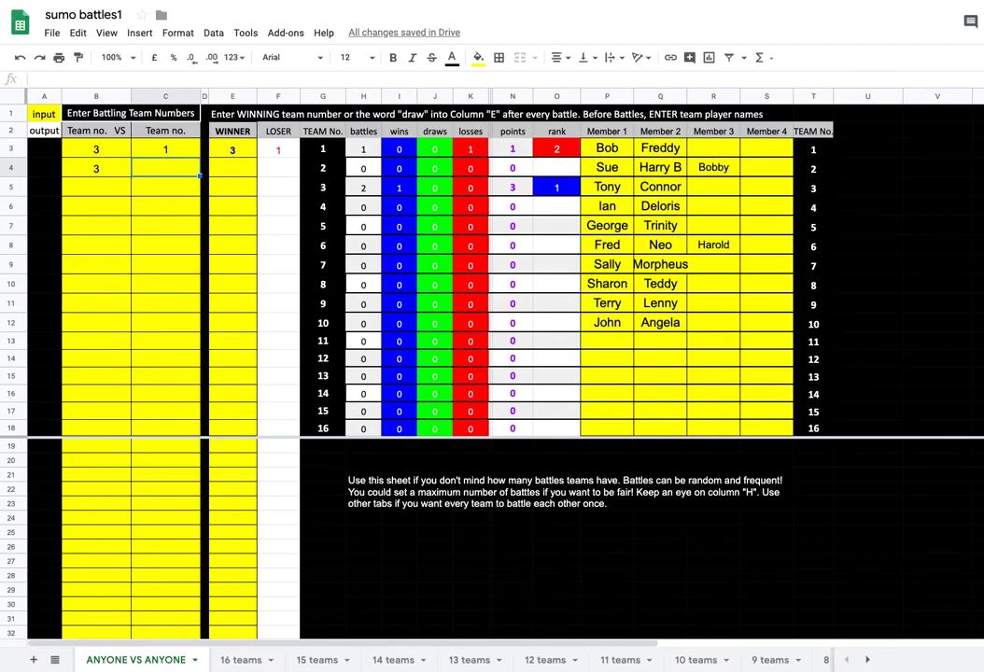
{"action": "type", "text": "9"}
{"action": "left_click", "coordinate": [223, 166]}
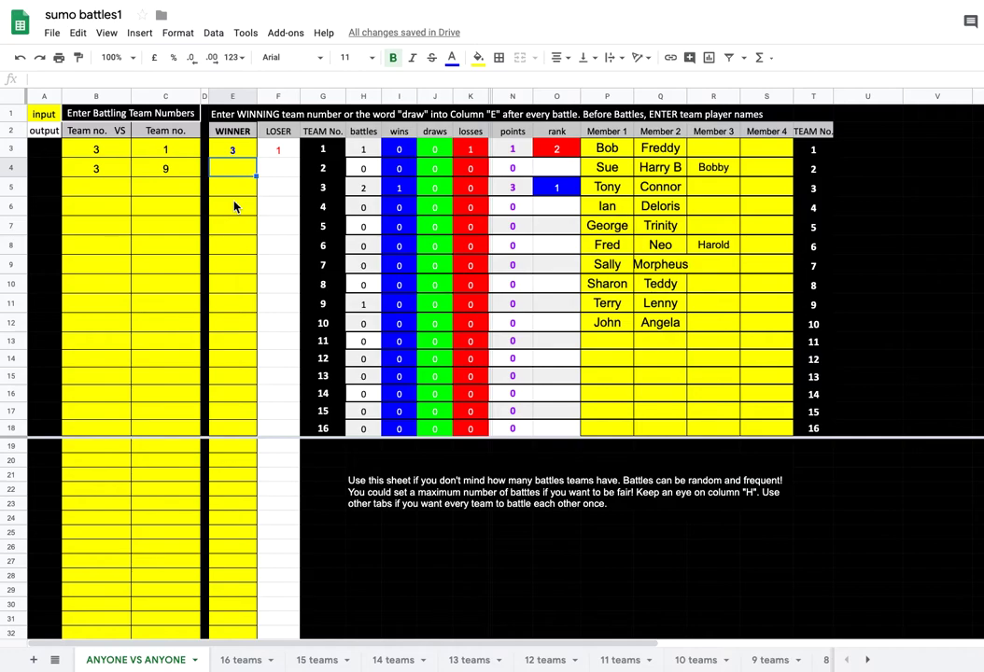
{"action": "type", "text": "9"}
{"action": "key", "text": "Return"}
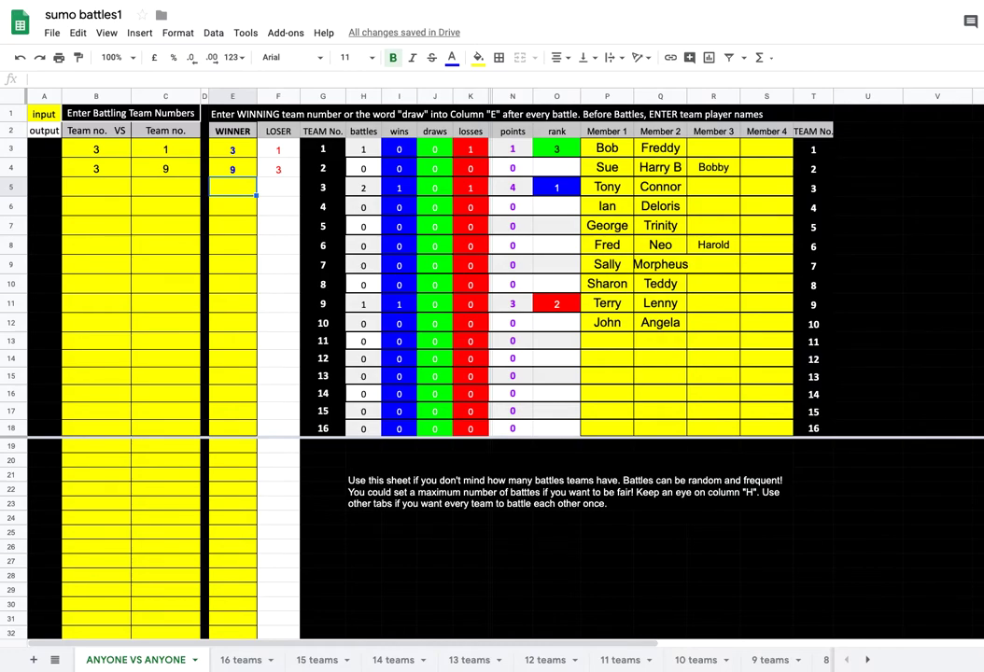
{"action": "left_click", "coordinate": [503, 187]}
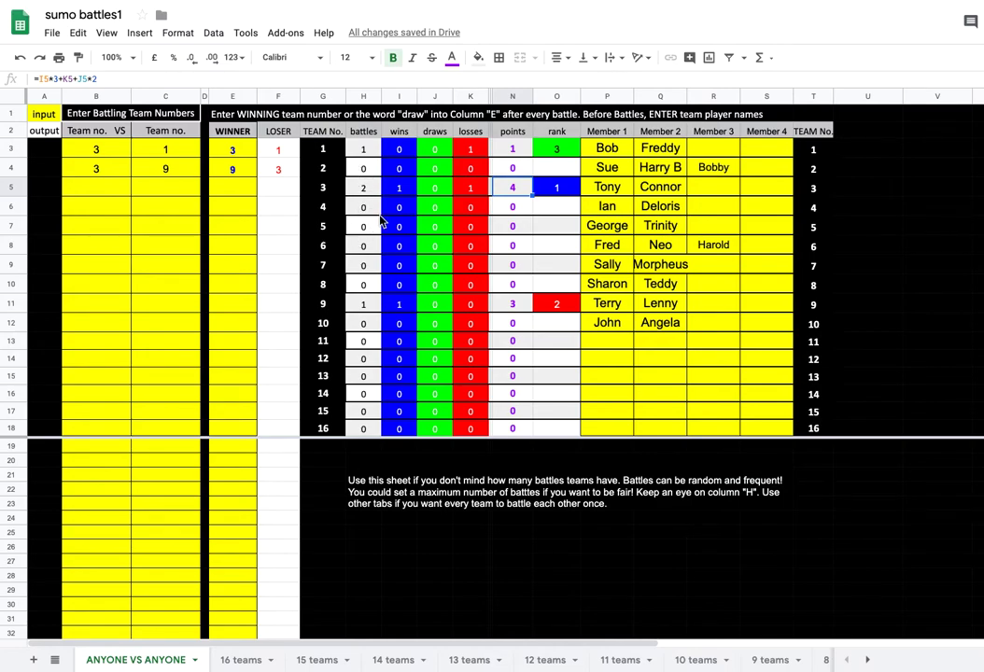
{"action": "left_click", "coordinate": [102, 194]}
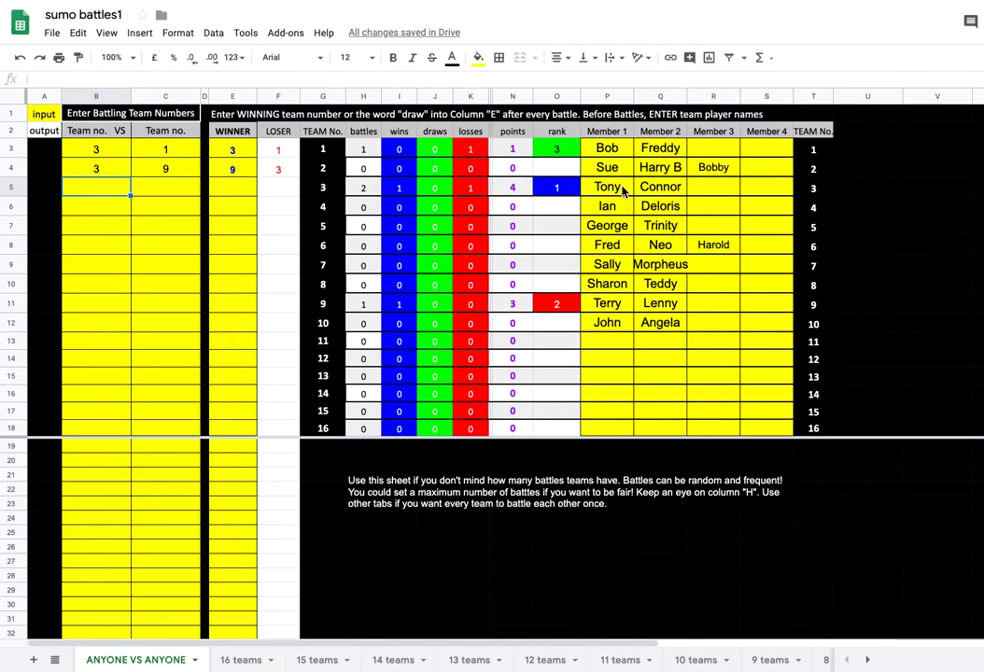
- Copy the member names in P3:R12 and paste them as values only into the "10 teams" sheet, starting at cell Q3
{"action": "left_click_drag", "start_coordinate": [606, 151], "coordinate": [705, 329]}
{"action": "key", "text": "ctrl+c"}
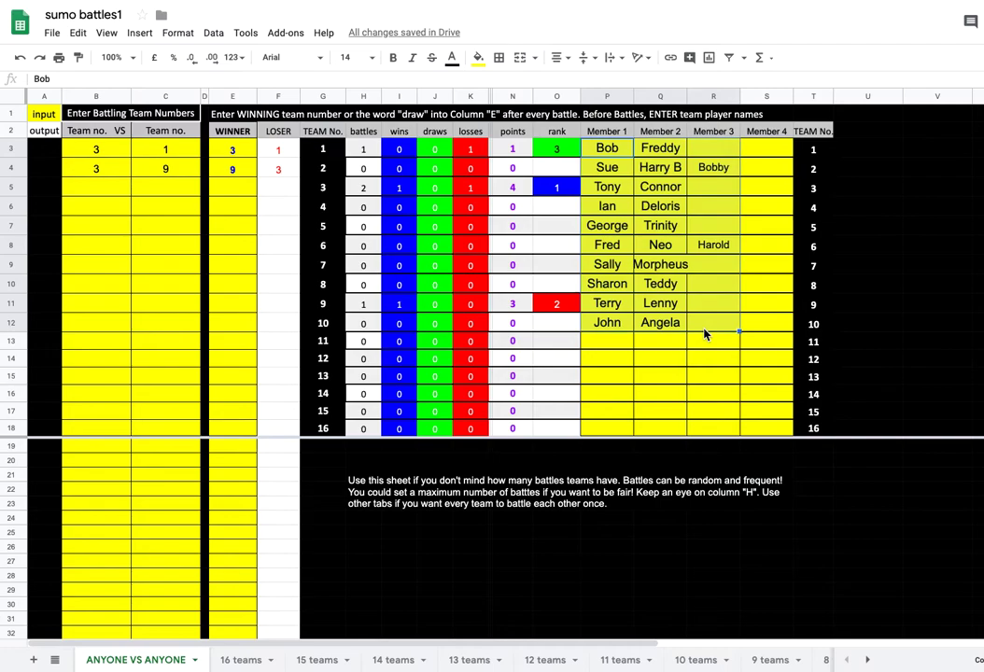
{"action": "left_click", "coordinate": [695, 660]}
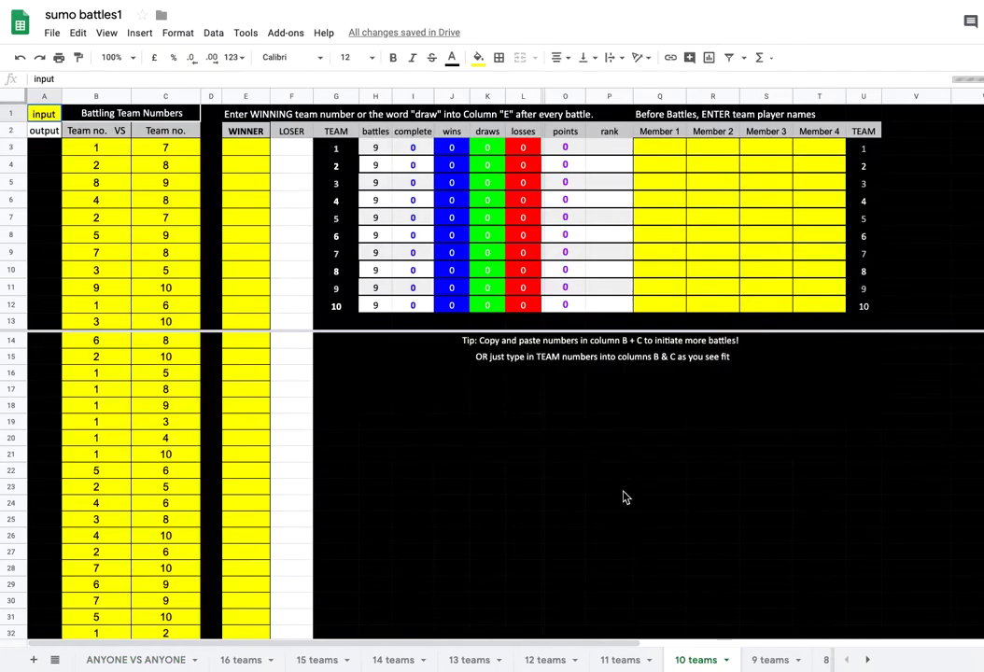
{"action": "left_click", "coordinate": [659, 152]}
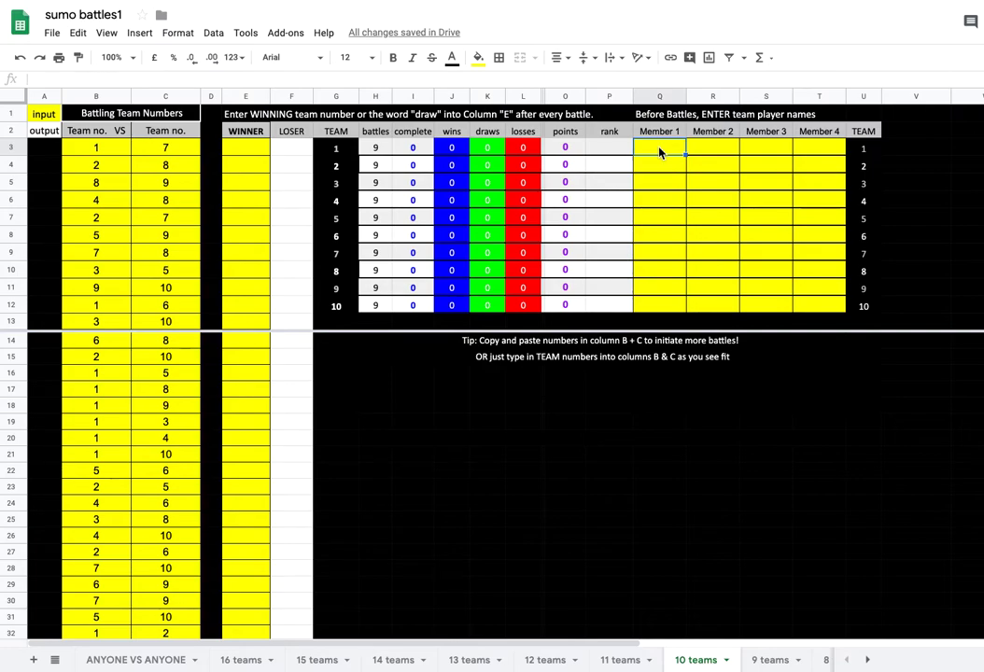
{"action": "right_click", "coordinate": [660, 154]}
{"action": "mouse_move", "coordinate": [712, 231]}
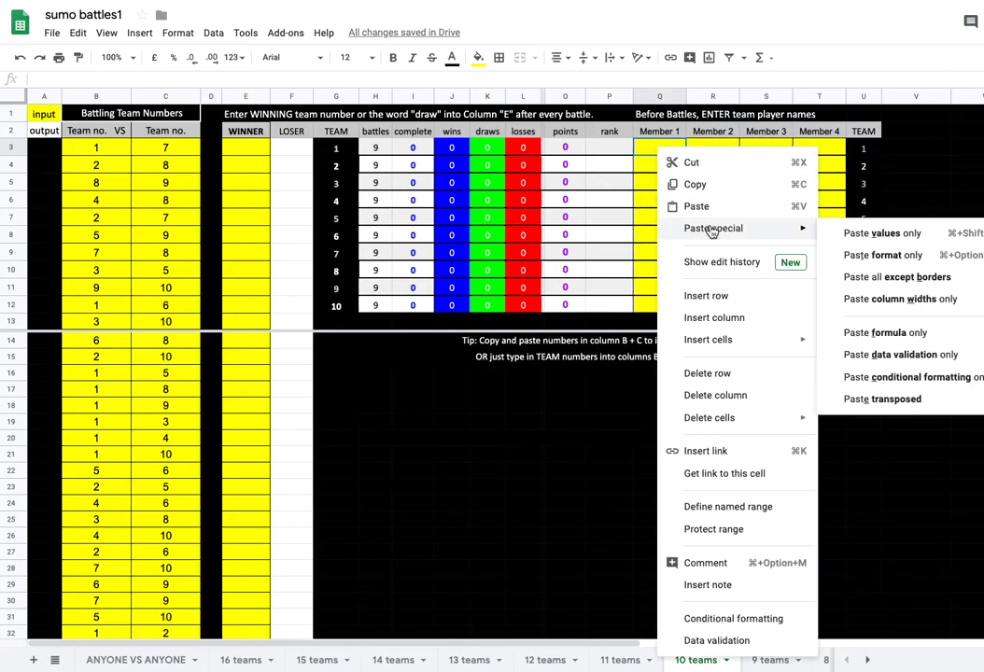
{"action": "left_click", "coordinate": [843, 233]}
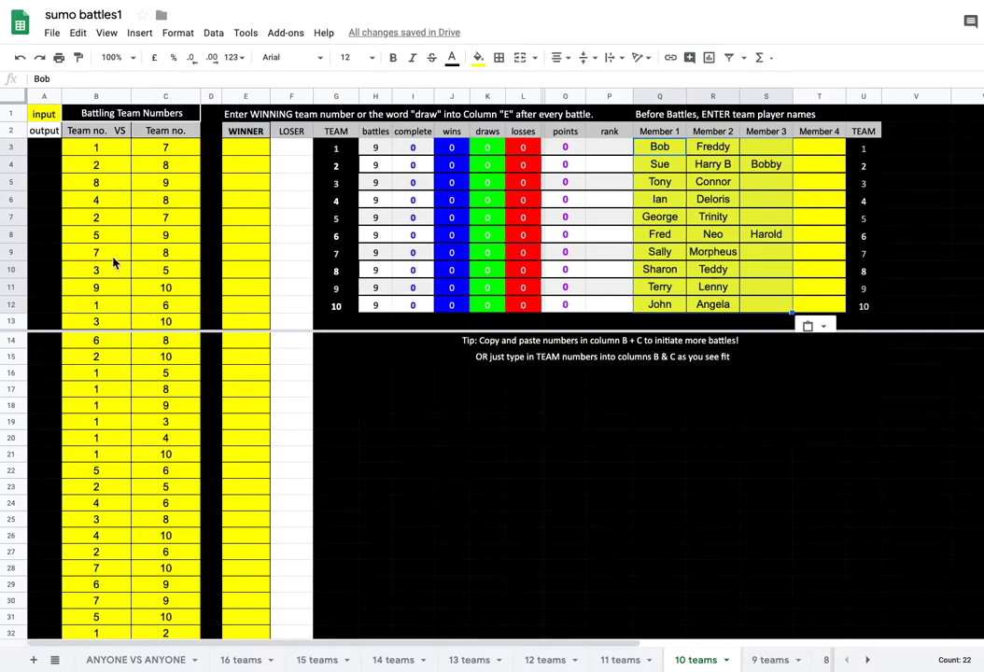
- Look through the full list of preset battle pairings in columns B and C of the "10 teams" sheet
{"action": "scroll", "coordinate": [117, 421], "scroll_direction": "down", "scroll_amount": 5}
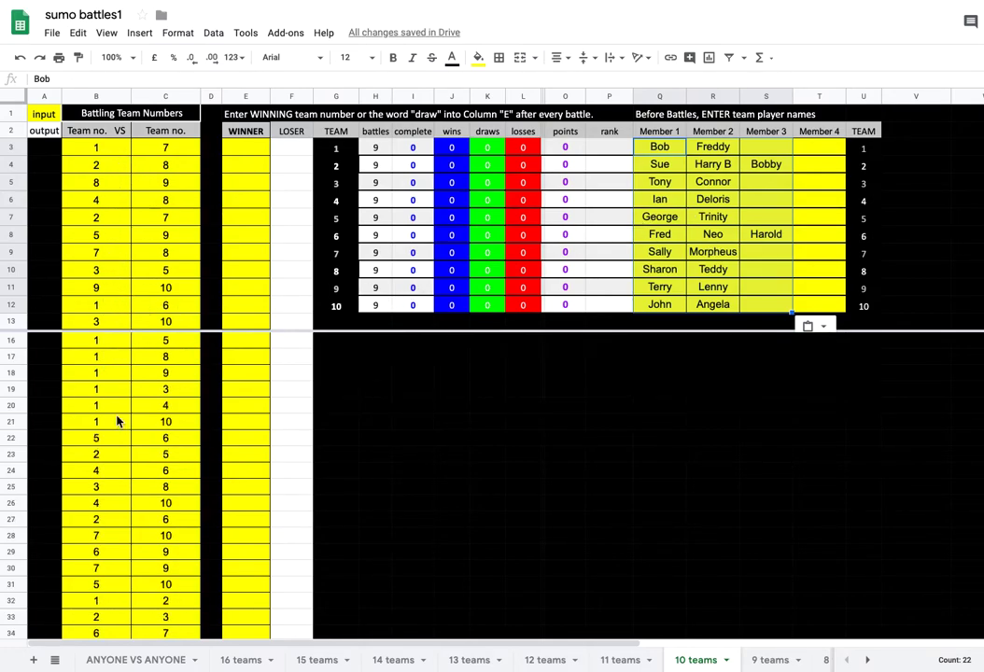
{"action": "scroll", "coordinate": [117, 421], "scroll_direction": "up", "scroll_amount": 5}
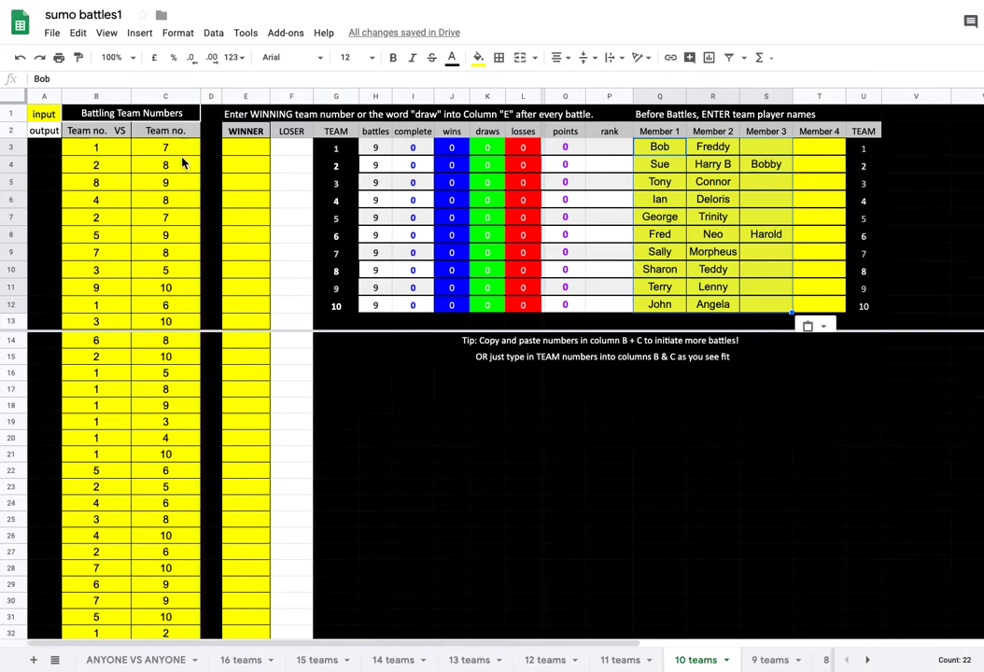
{"action": "left_click", "coordinate": [238, 156]}
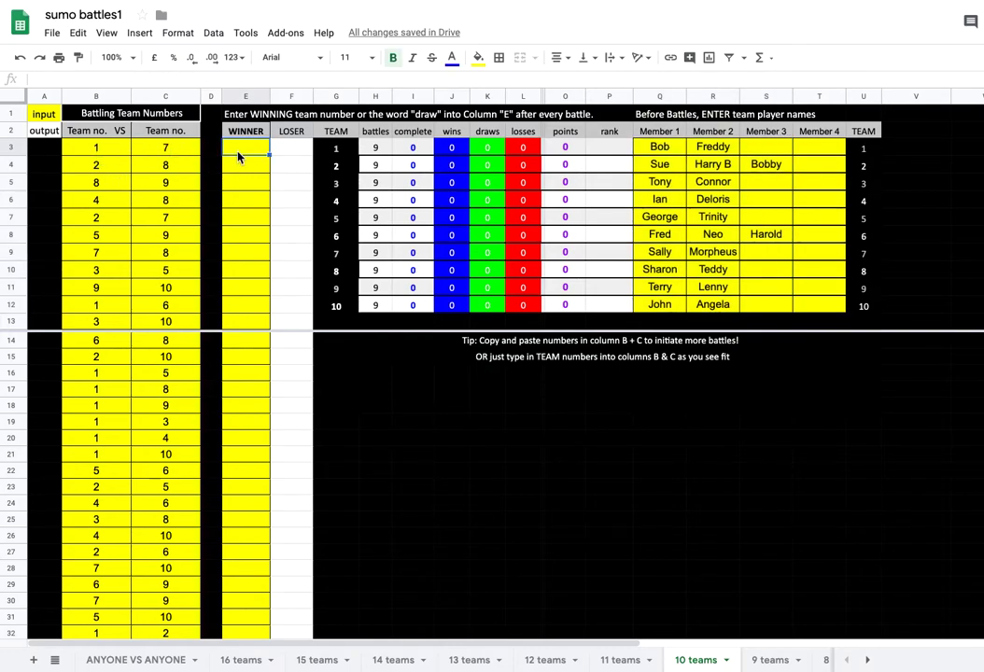
{"action": "scroll", "coordinate": [160, 355], "scroll_direction": "down", "scroll_amount": 5}
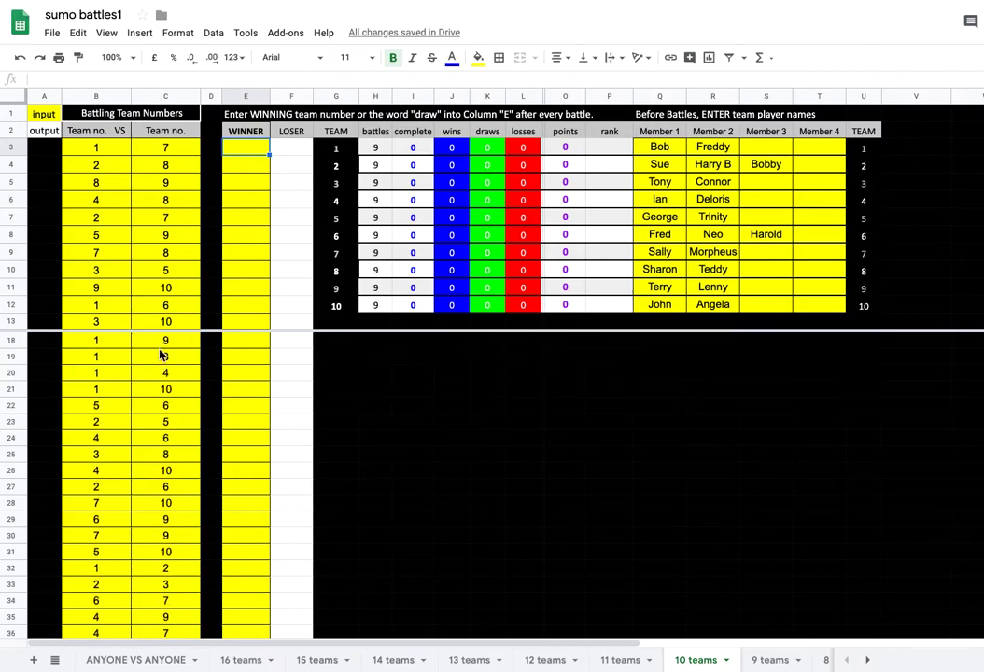
{"action": "scroll", "coordinate": [161, 355], "scroll_direction": "down", "scroll_amount": 2}
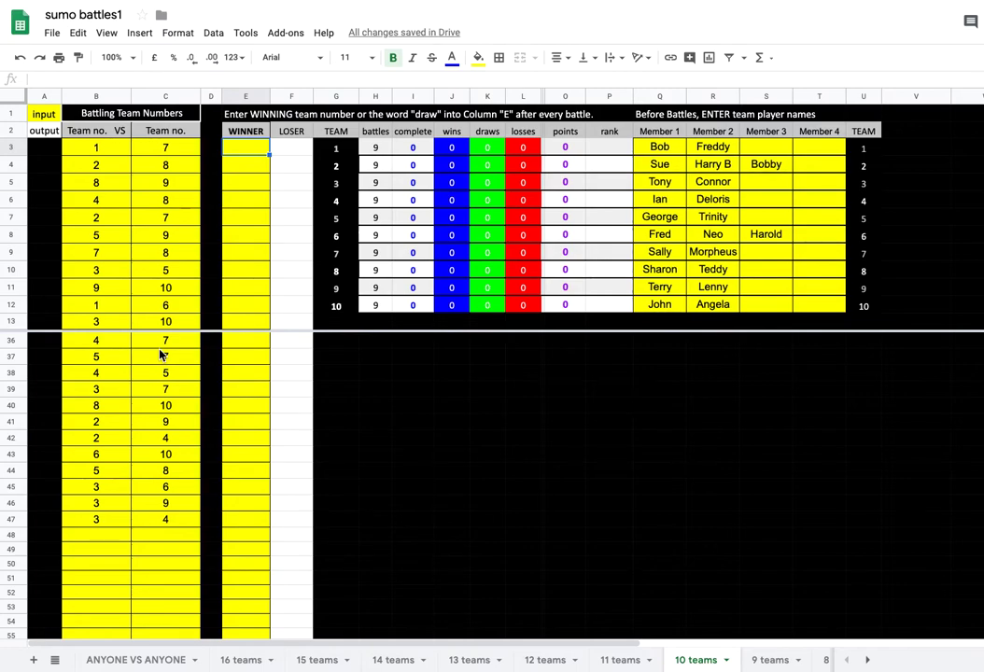
{"action": "scroll", "coordinate": [160, 355], "scroll_direction": "up", "scroll_amount": 7}
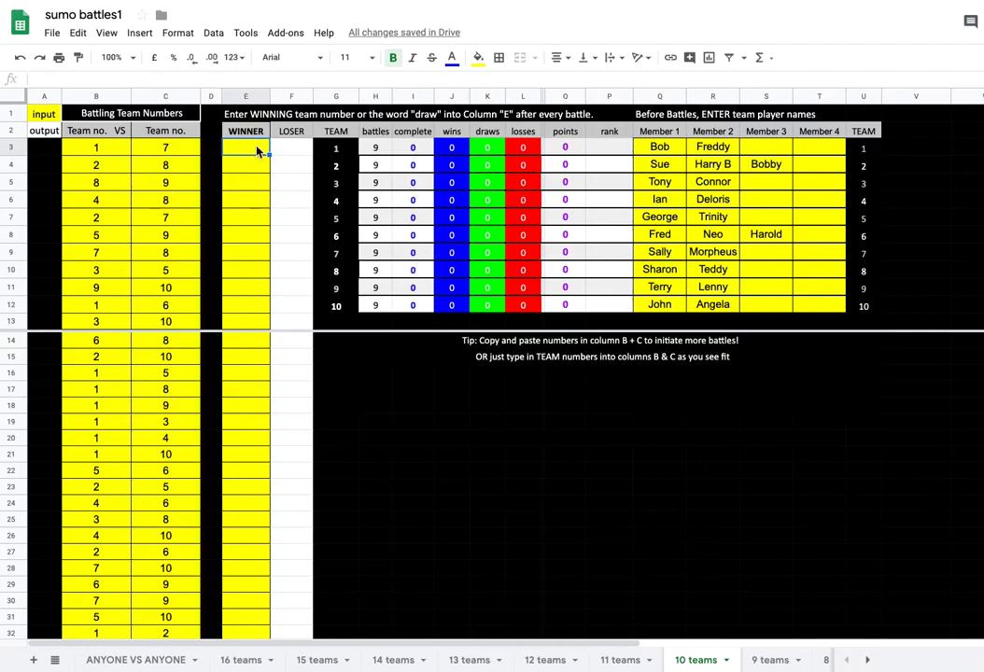
- Record team 7 as the winner of the first battle in E3 and team 8 as the winner in E4
{"action": "type", "text": "7"}
{"action": "key", "text": "Return"}
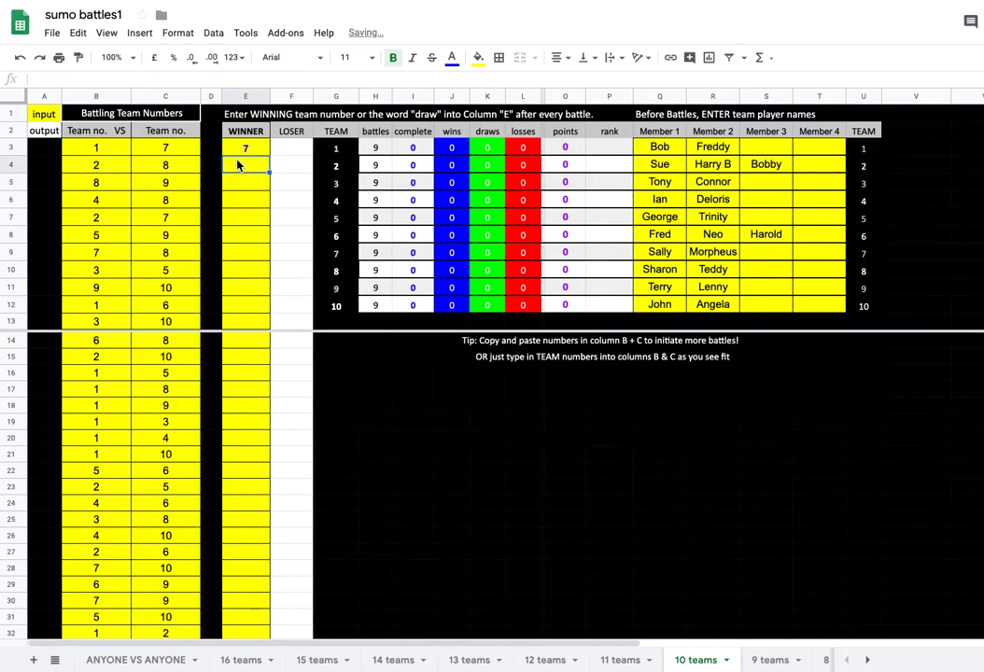
{"action": "type", "text": "8"}
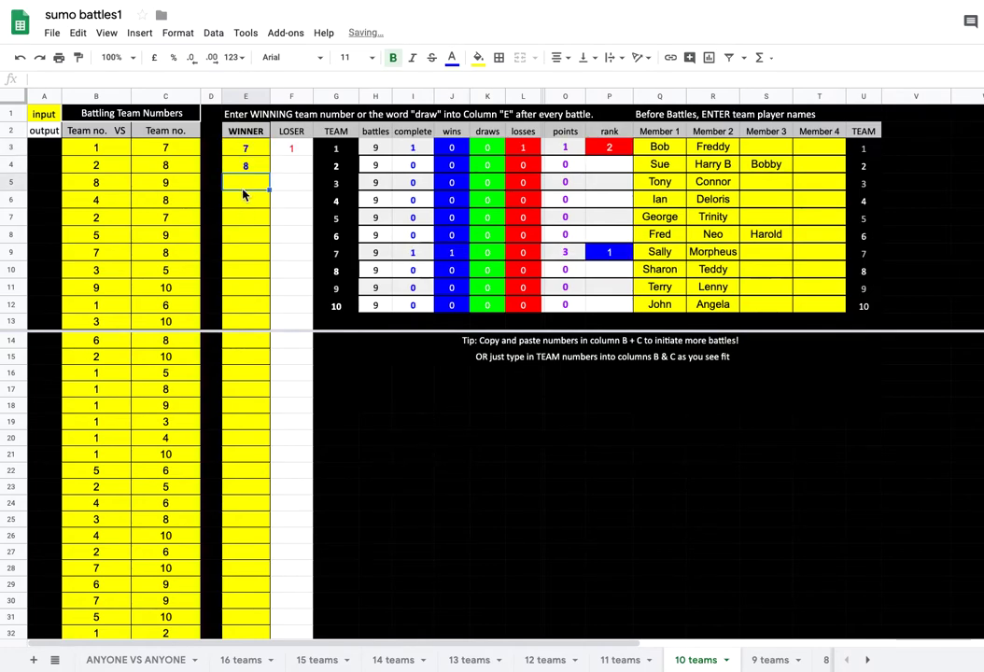
{"action": "key", "text": "Return"}
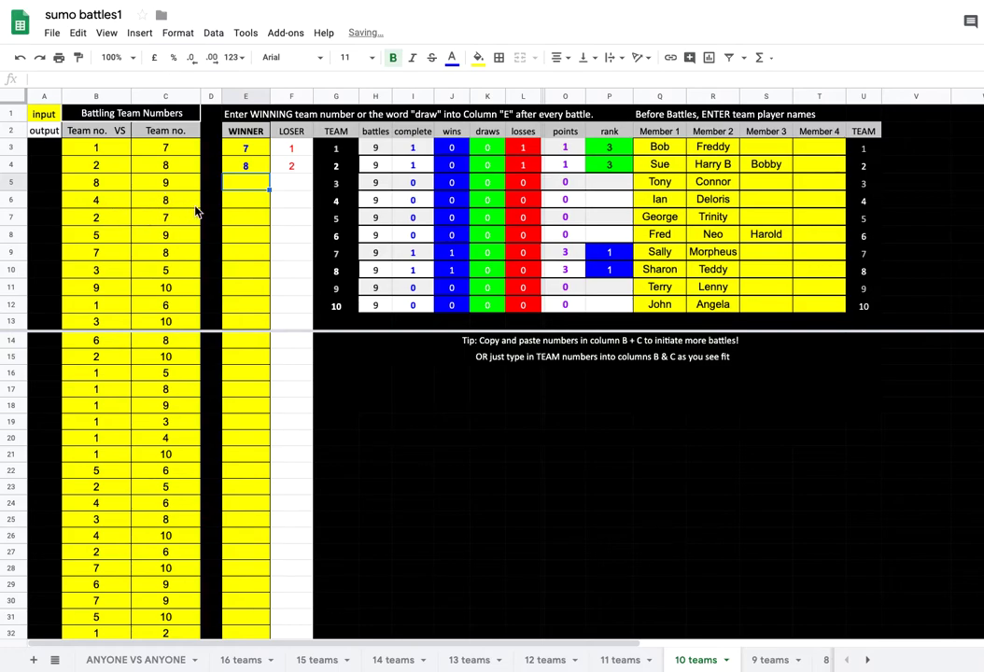
- Record team 8 as the winner of the battle in row 6 and team 2 as the winner in row 7
{"action": "left_click", "coordinate": [248, 204]}
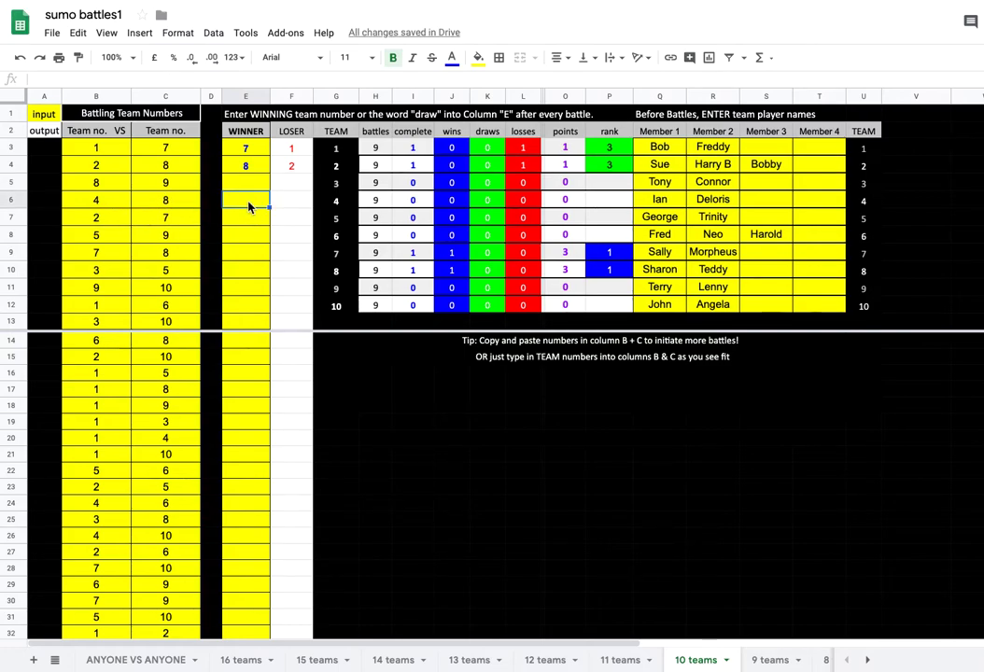
{"action": "type", "text": "8"}
{"action": "key", "text": "Return"}
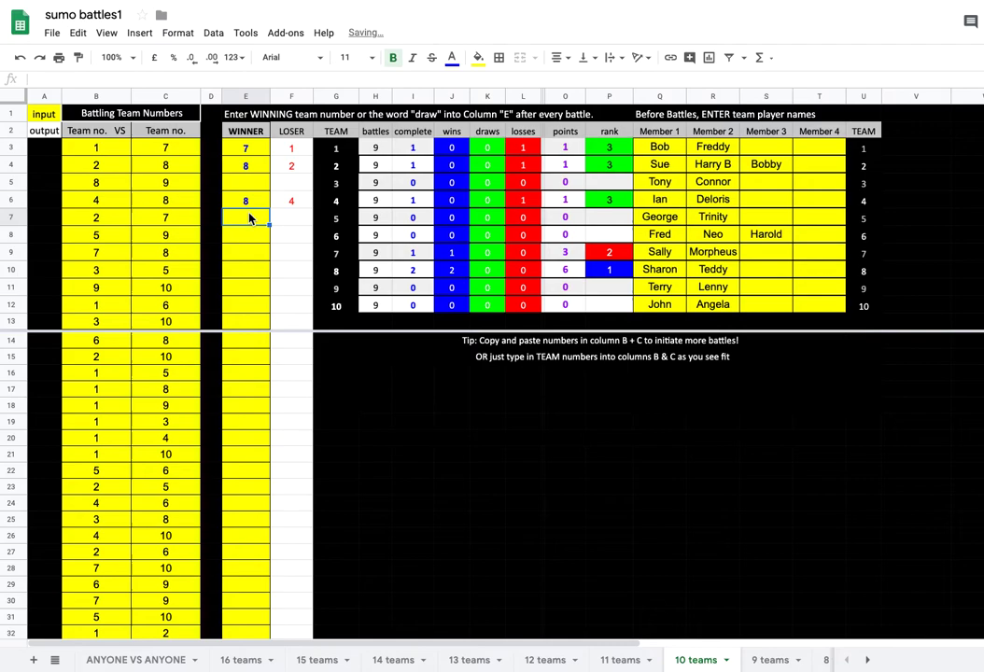
{"action": "type", "text": "2"}
{"action": "left_click", "coordinate": [257, 254]}
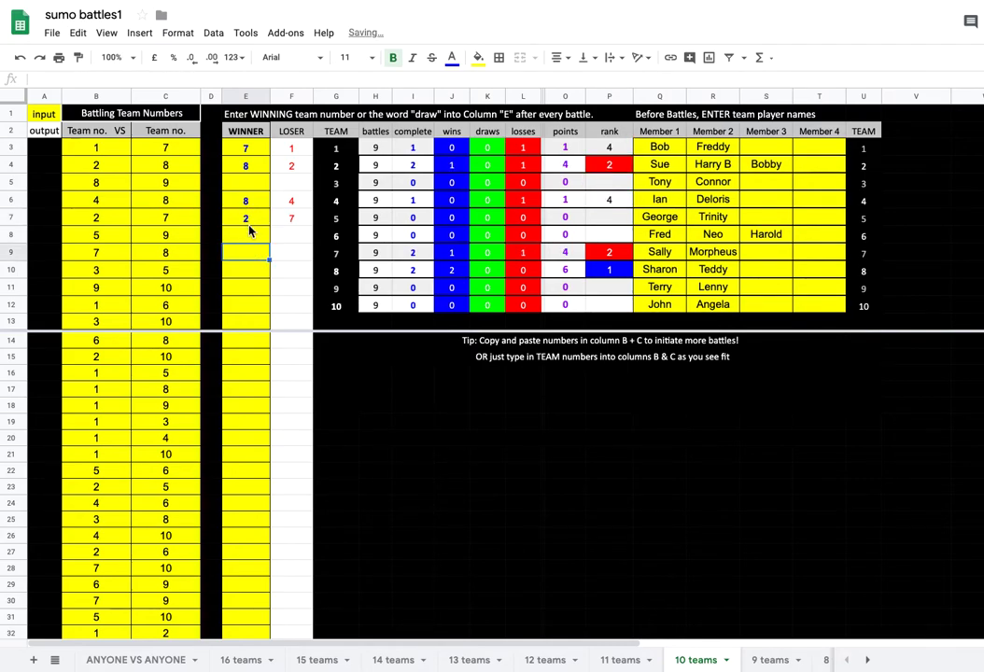
- Record team 10 as the winner of the team 3 versus team 10 battle in E13
{"action": "left_click", "coordinate": [240, 185]}
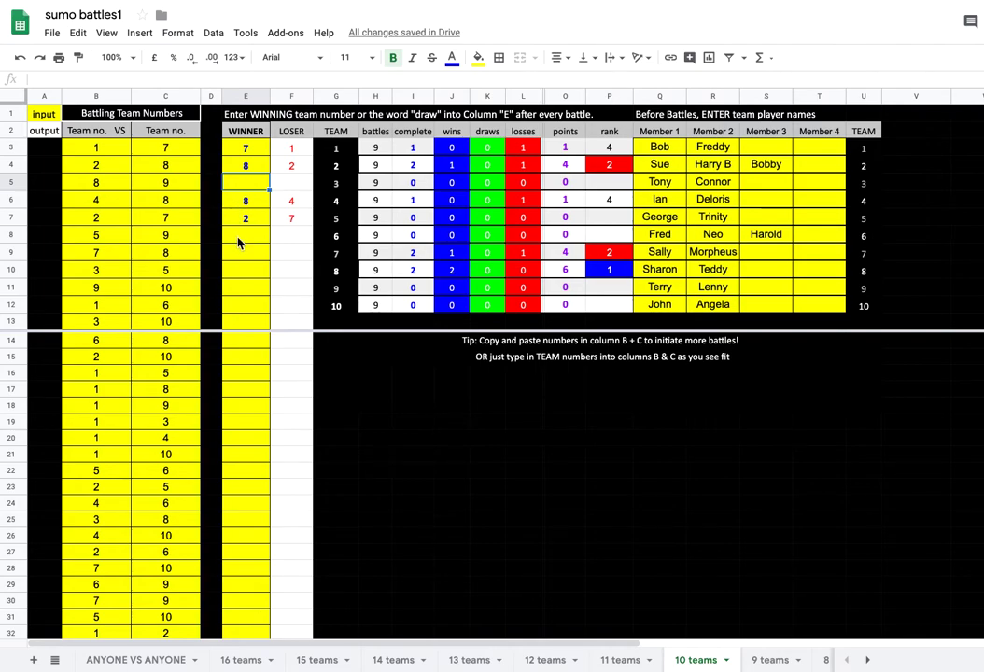
{"action": "left_click", "coordinate": [244, 322]}
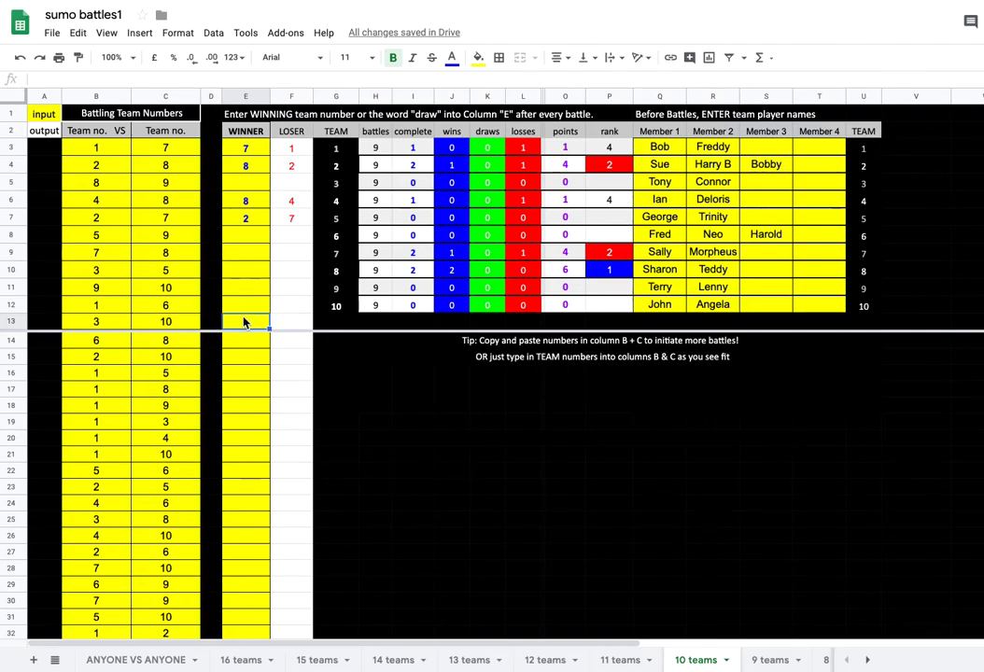
{"action": "type", "text": "10"}
{"action": "left_click", "coordinate": [249, 352]}
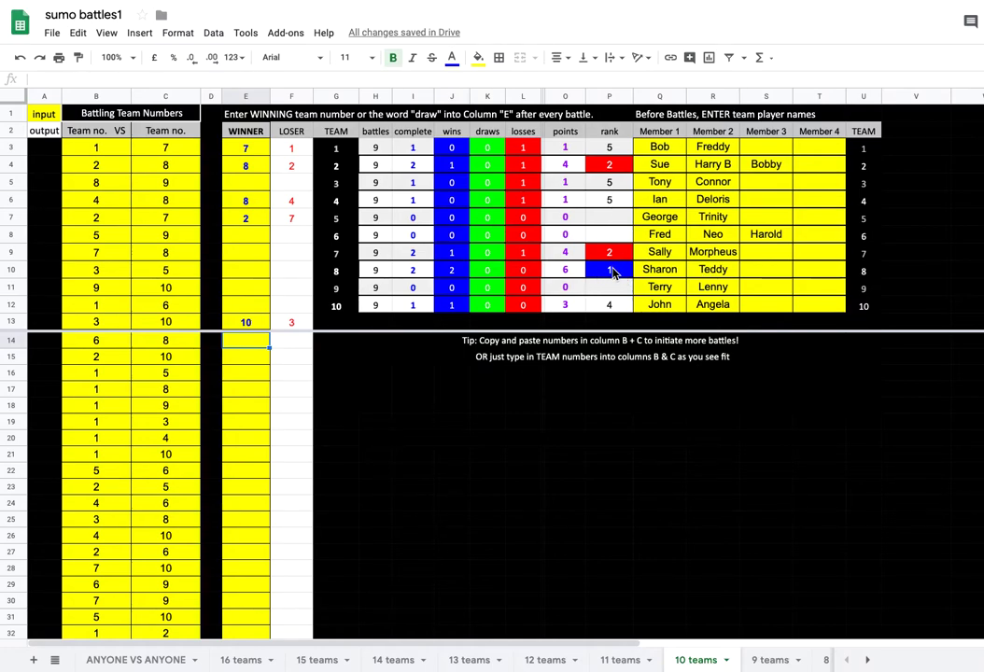
- Check the points of teams 8 and 7 and compare the ranks of teams 2 and 7
{"action": "left_click", "coordinate": [566, 270]}
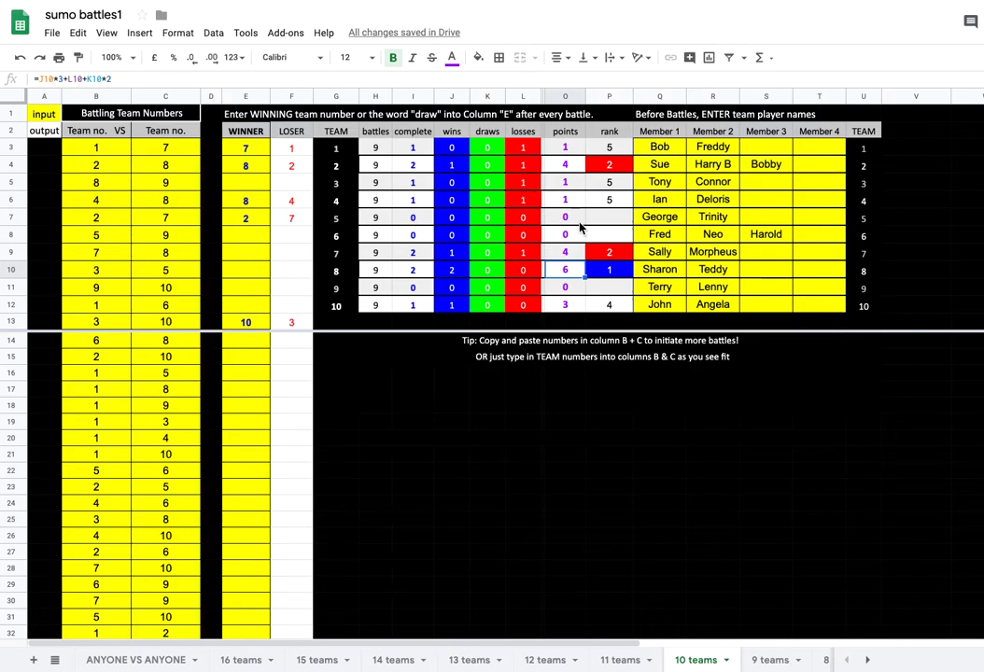
{"action": "left_click", "coordinate": [576, 254]}
{"action": "left_click", "coordinate": [567, 165]}
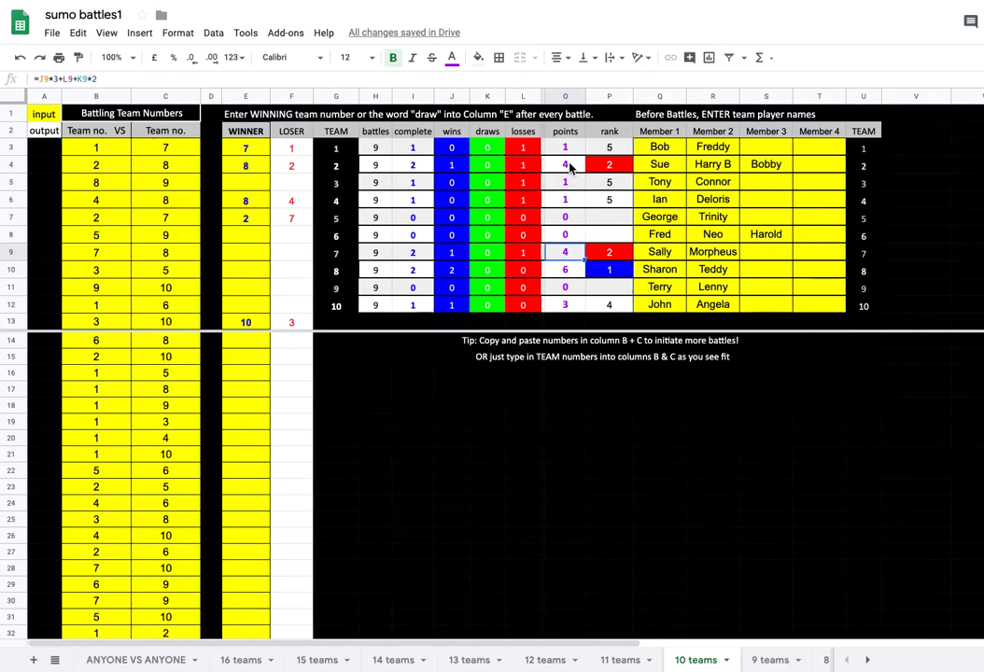
{"action": "left_click", "coordinate": [622, 166]}
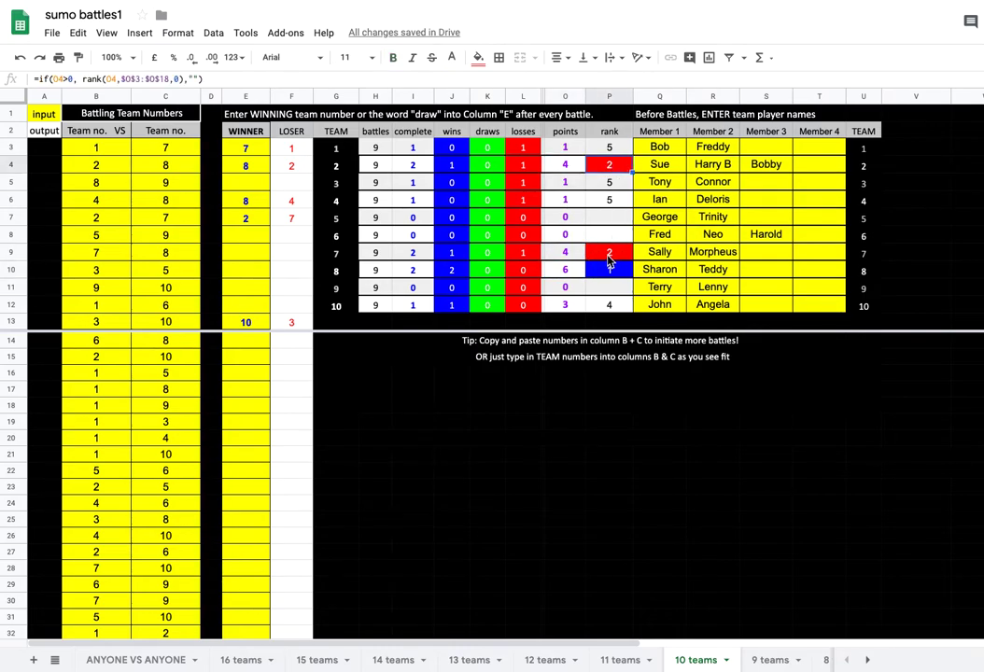
{"action": "left_click", "coordinate": [608, 256]}
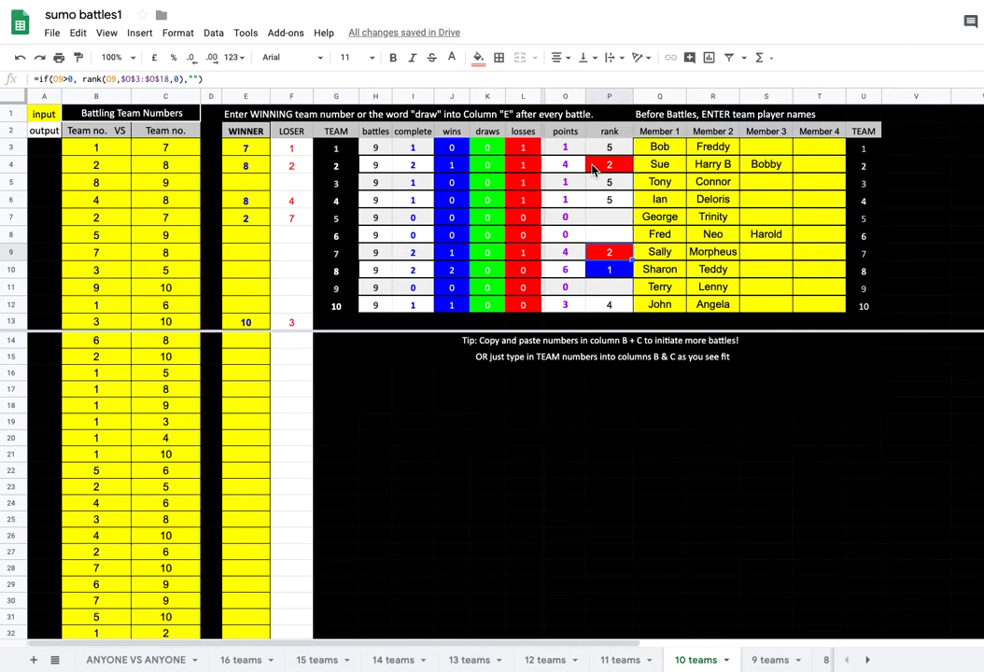
- Copy all the battle pairings in B3:C47 and paste them directly below, starting at B48, for a second round
{"action": "left_click", "coordinate": [163, 440]}
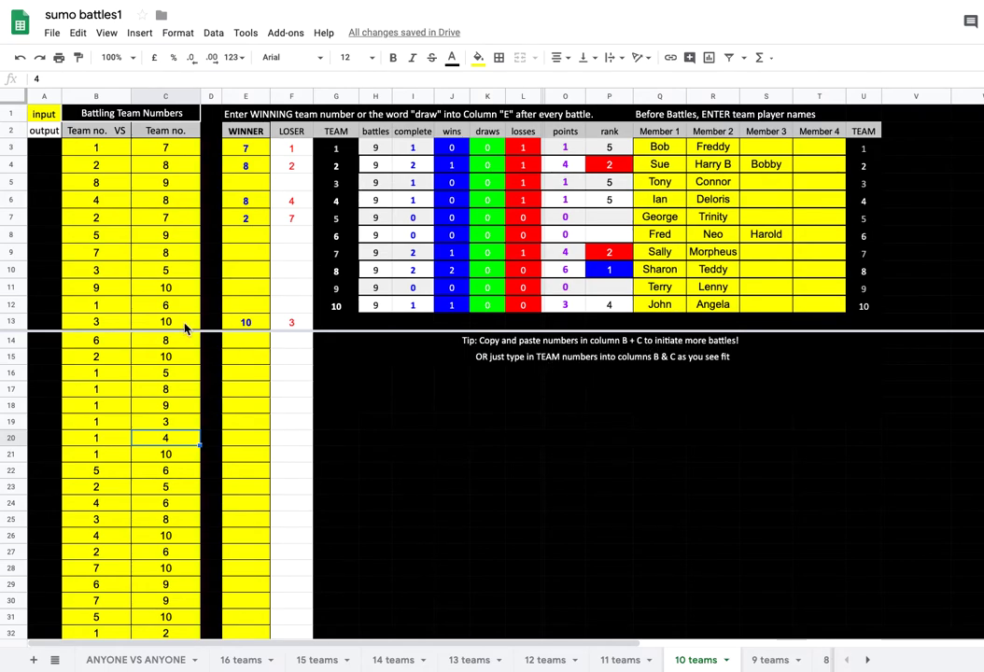
{"action": "left_click_drag", "start_coordinate": [93, 147], "coordinate": [168, 561]}
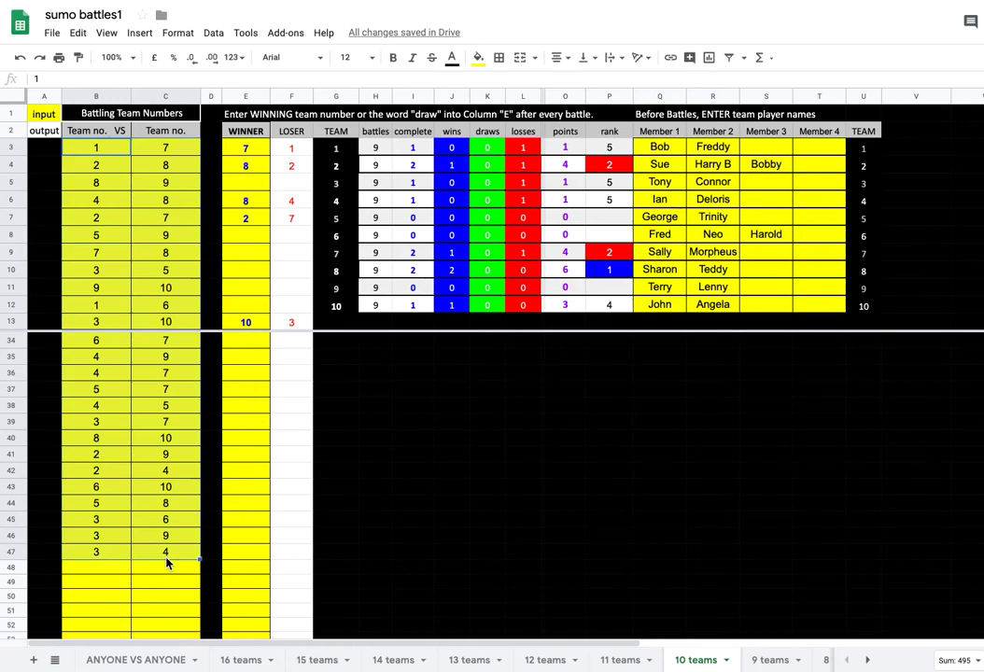
{"action": "key", "text": "ctrl+c"}
{"action": "left_click", "coordinate": [120, 571]}
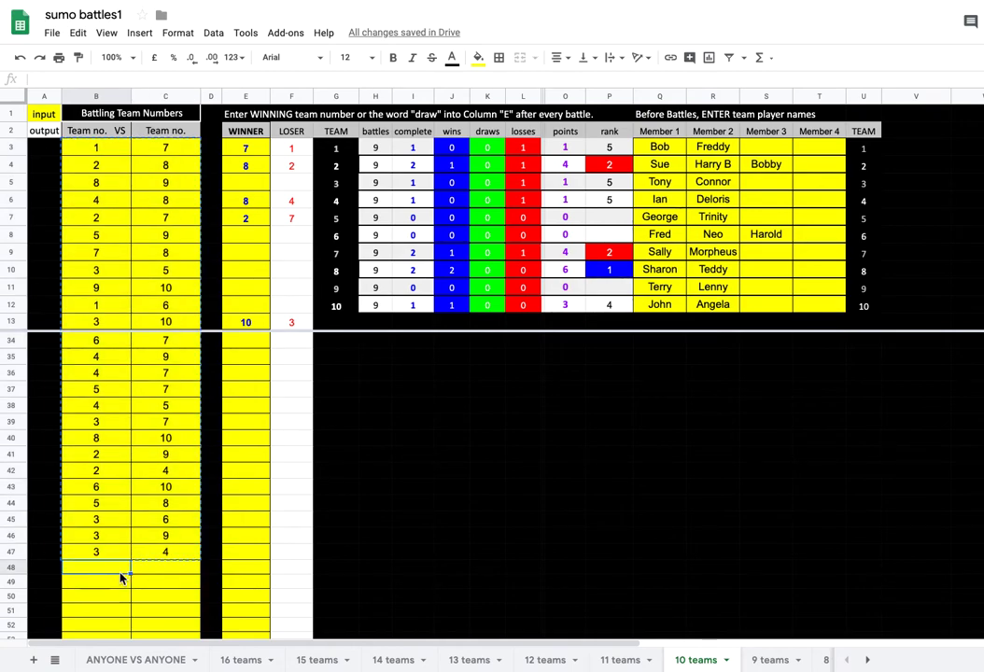
{"action": "key", "text": "ctrl+v"}
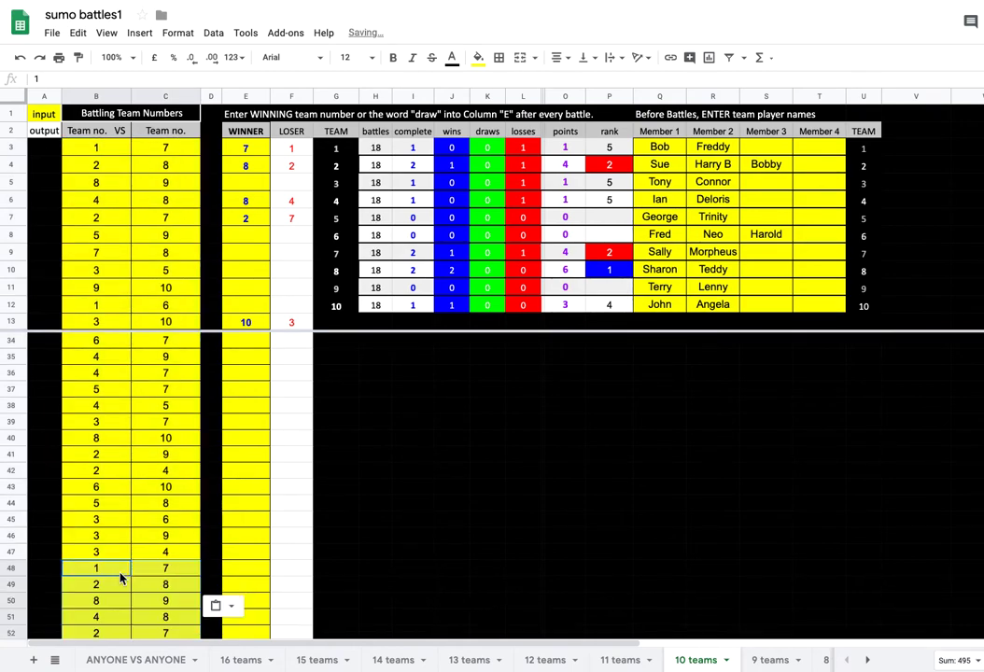
{"action": "left_click", "coordinate": [125, 509]}
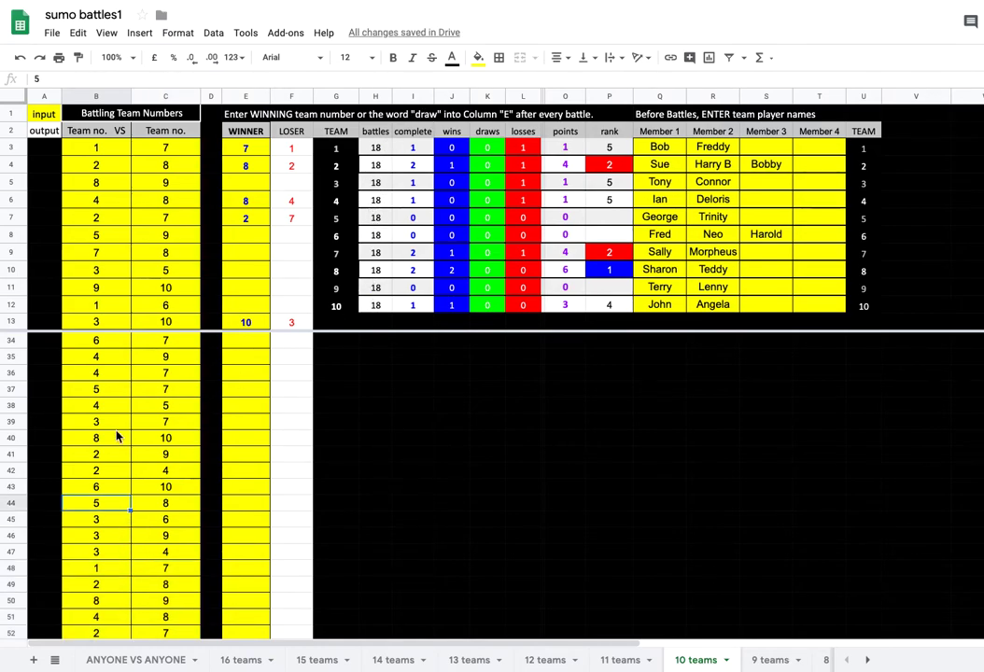
{"action": "scroll", "coordinate": [117, 432], "scroll_direction": "up", "scroll_amount": 7}
{"action": "scroll", "coordinate": [120, 425], "scroll_direction": "down", "scroll_amount": 1}
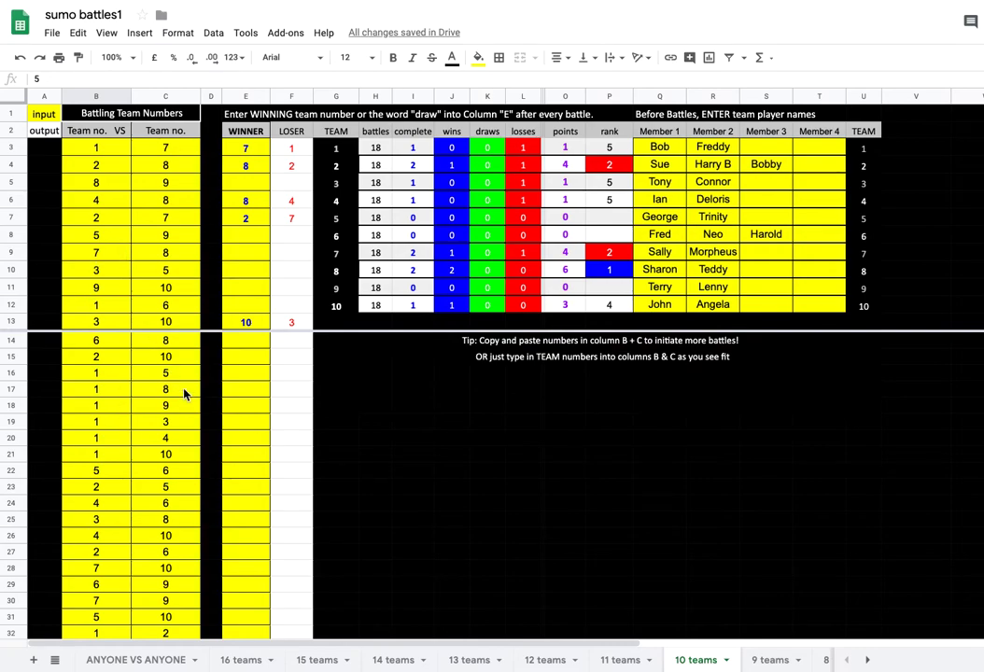
{"action": "scroll", "coordinate": [120, 432], "scroll_direction": "up", "scroll_amount": 1}
- In the "4 teams" sheet, copy the pairings in B3:C8 and paste them twice below, starting at B9 and B15
{"action": "scroll", "coordinate": [786, 661], "scroll_direction": "right", "scroll_amount": 5}
{"action": "scroll", "coordinate": [710, 662], "scroll_direction": "right", "scroll_amount": 1}
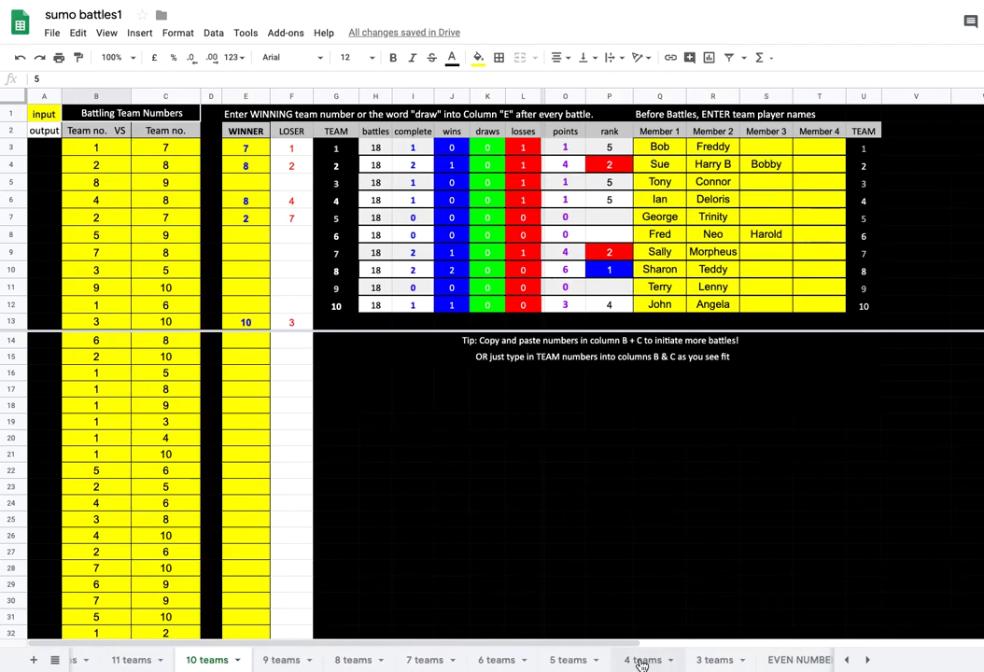
{"action": "left_click", "coordinate": [641, 662]}
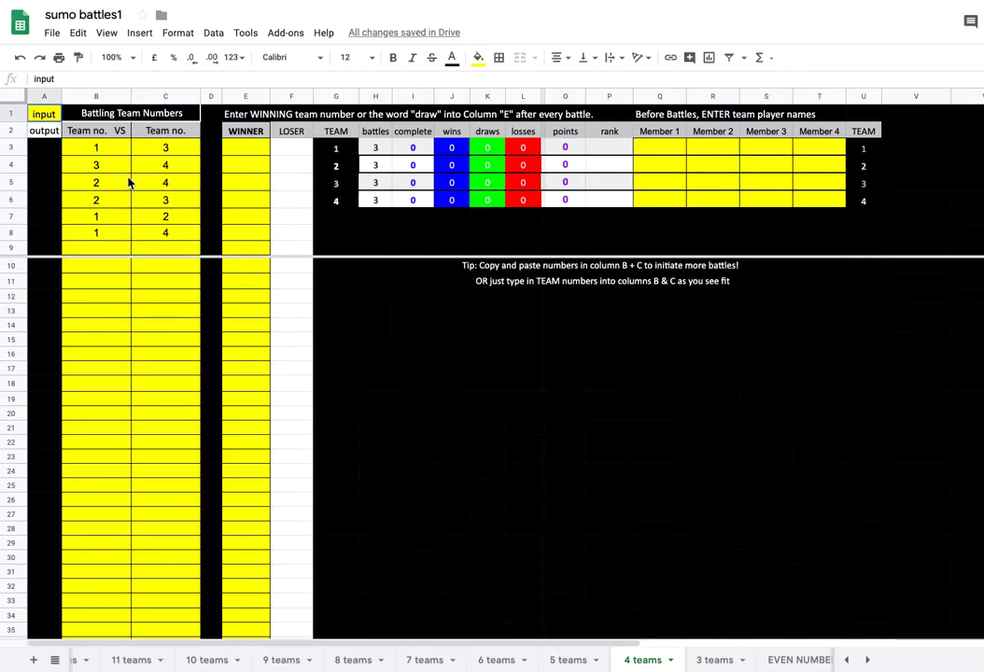
{"action": "left_click_drag", "start_coordinate": [96, 149], "coordinate": [176, 240]}
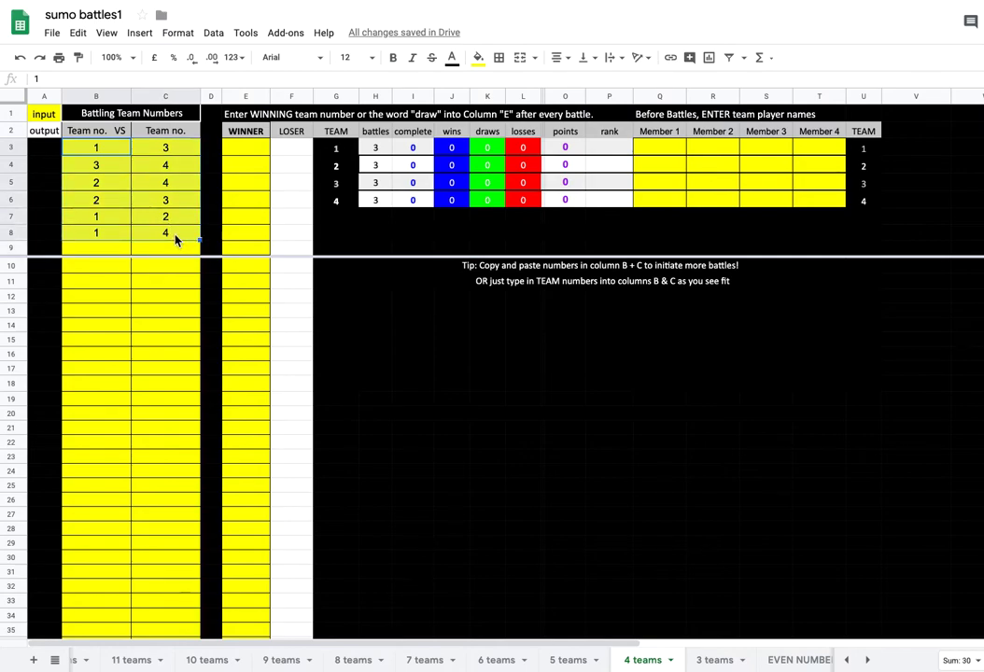
{"action": "key", "text": "ctrl+c"}
{"action": "left_click", "coordinate": [126, 251]}
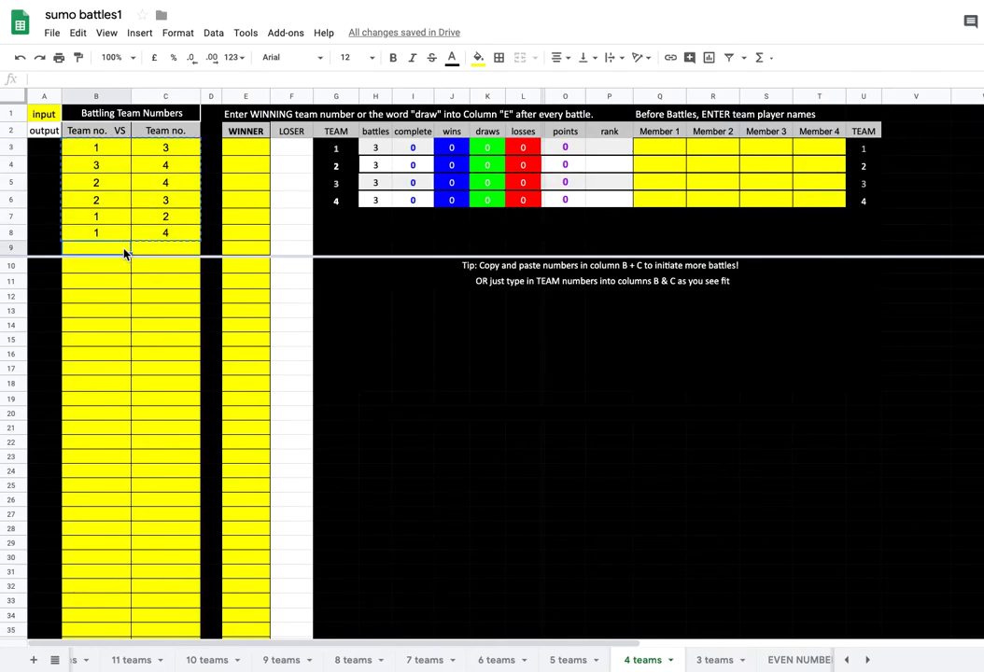
{"action": "key", "text": "ctrl+v"}
{"action": "left_click", "coordinate": [101, 353]}
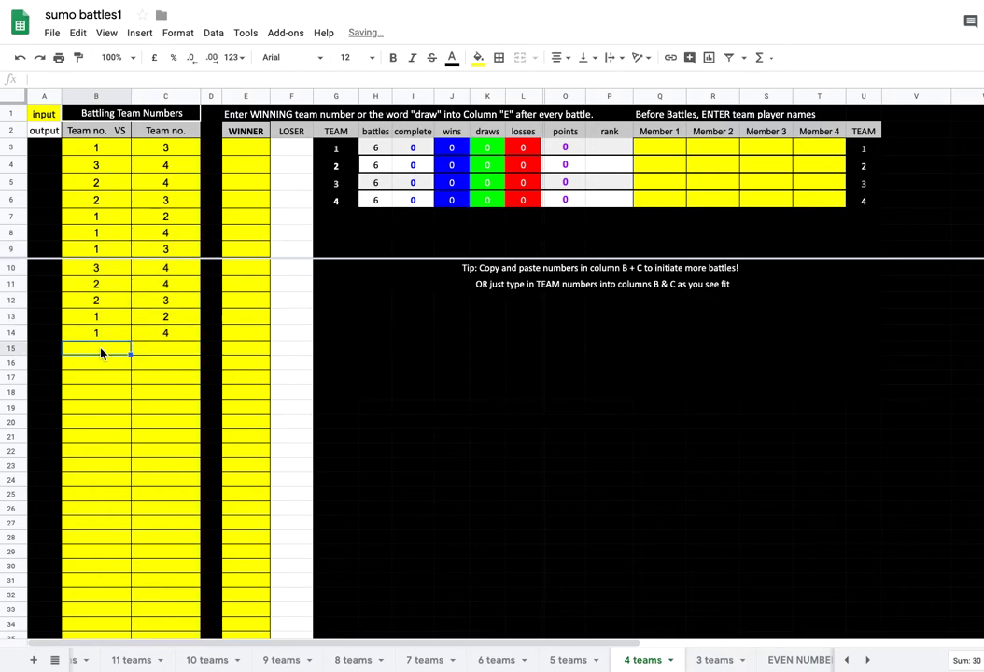
{"action": "key", "text": "ctrl+v"}
{"action": "left_click", "coordinate": [121, 400]}
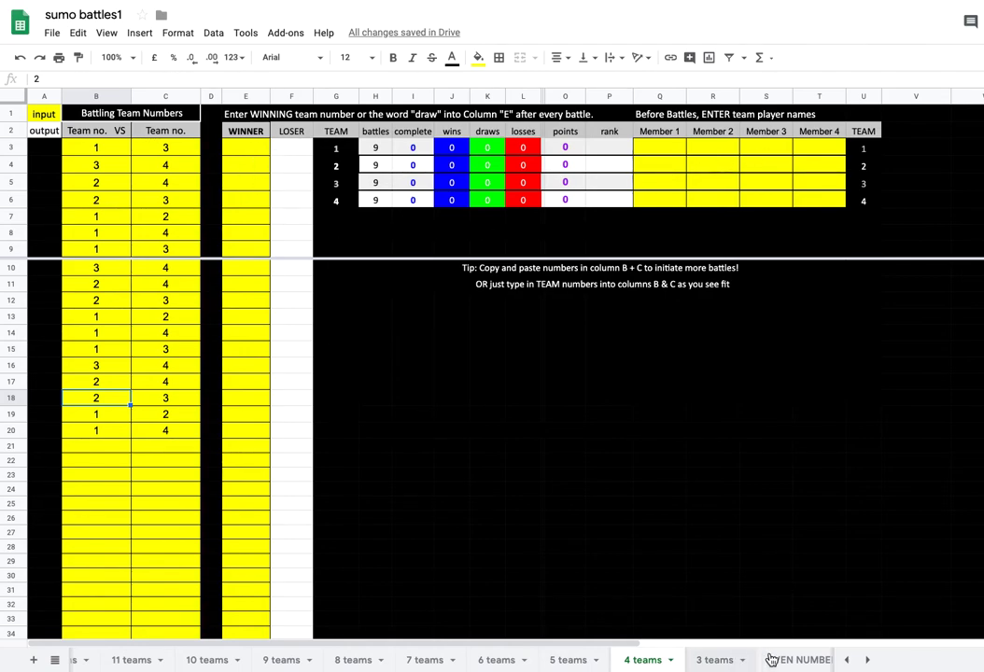
- Look over the "6 teams" sheet, then the instructions and pairing lists for every team count in "EVEN NUMBER OF BATTLES EACH"
{"action": "scroll", "coordinate": [766, 665], "scroll_direction": "right", "scroll_amount": 3}
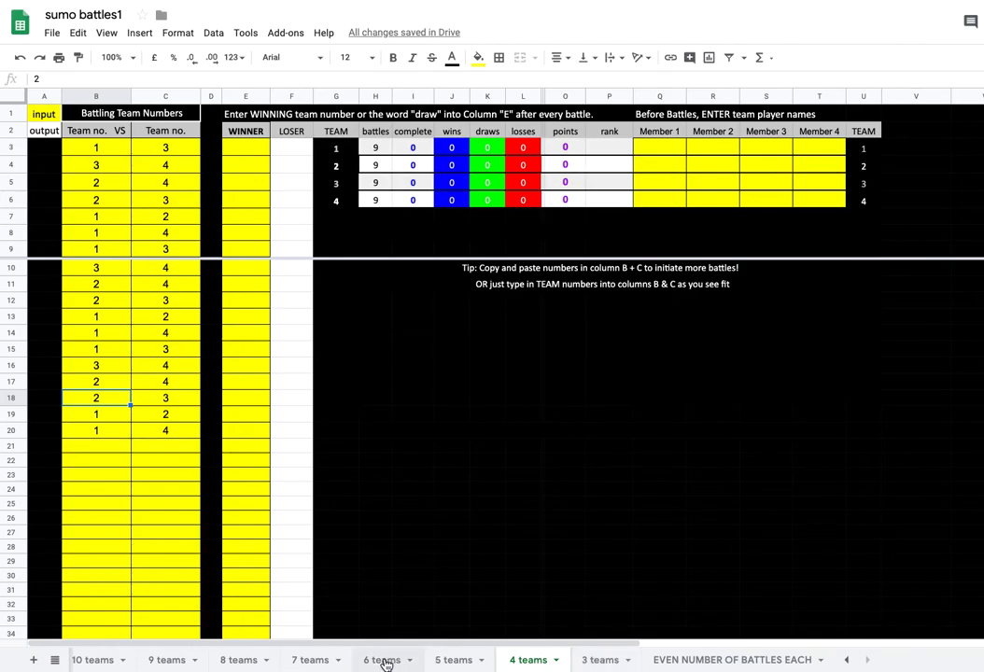
{"action": "left_click", "coordinate": [381, 661]}
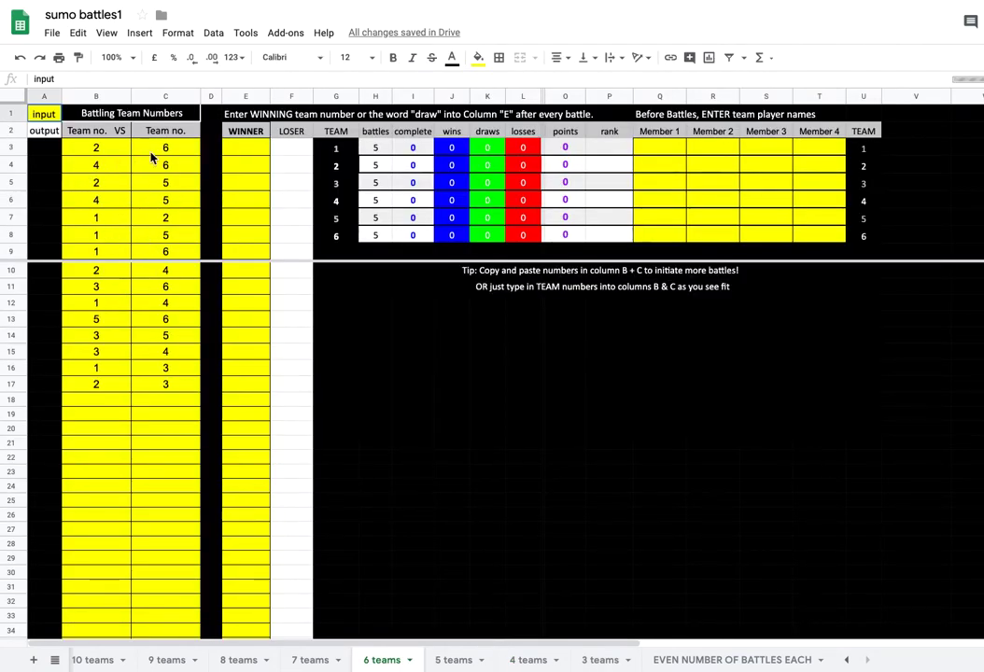
{"action": "left_click", "coordinate": [717, 662]}
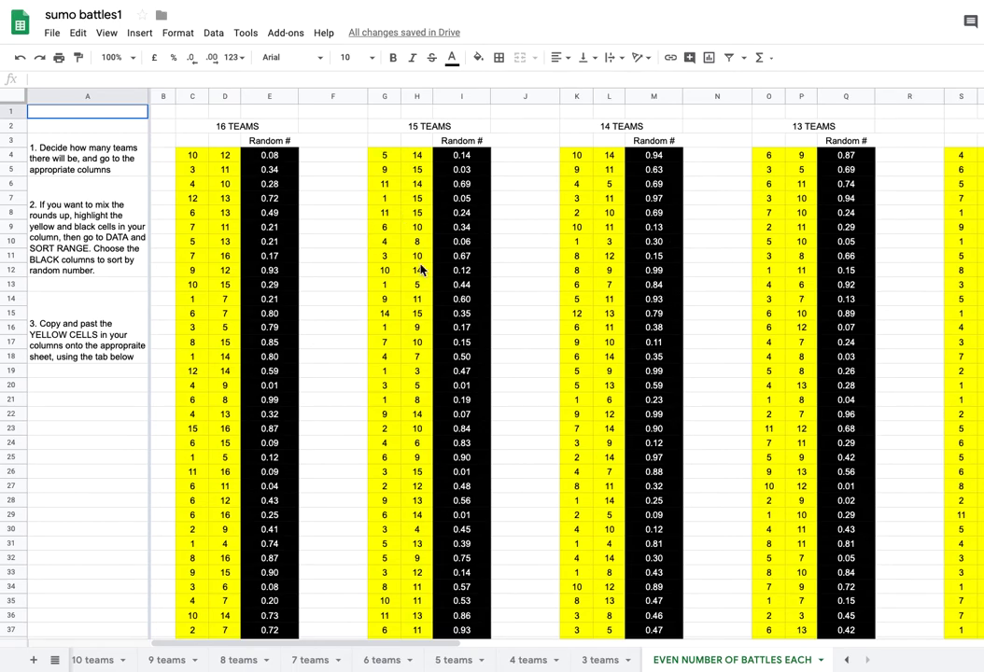
{"action": "scroll", "coordinate": [798, 359], "scroll_direction": "right", "scroll_amount": 15}
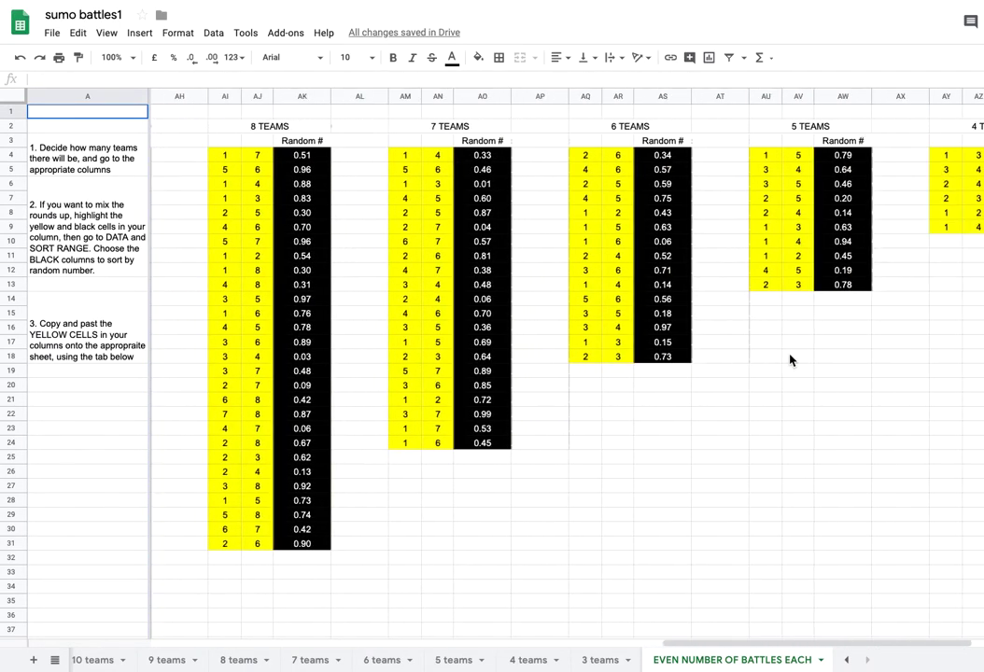
{"action": "scroll", "coordinate": [791, 359], "scroll_direction": "left", "scroll_amount": 15}
{"action": "scroll", "coordinate": [790, 359], "scroll_direction": "down", "scroll_amount": 1}
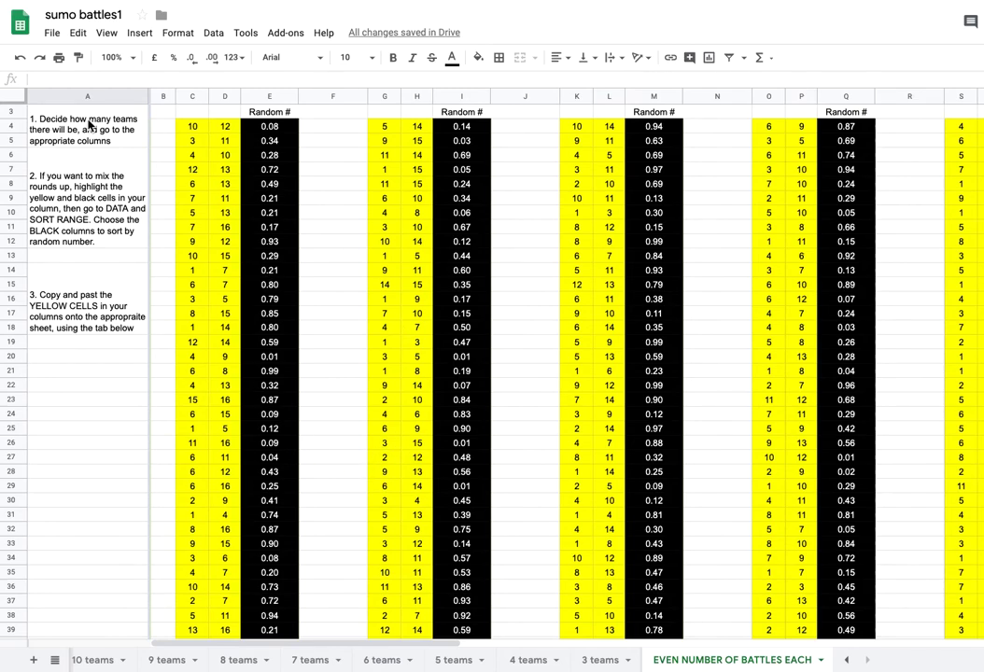
- Compare the "ANYONE VS ANYONE" sheet with the preset pairings in "15 teams", ending on "ANYONE VS ANYONE" at cell B5
{"action": "scroll", "coordinate": [131, 659], "scroll_direction": "left", "scroll_amount": 5}
{"action": "left_click", "coordinate": [143, 660]}
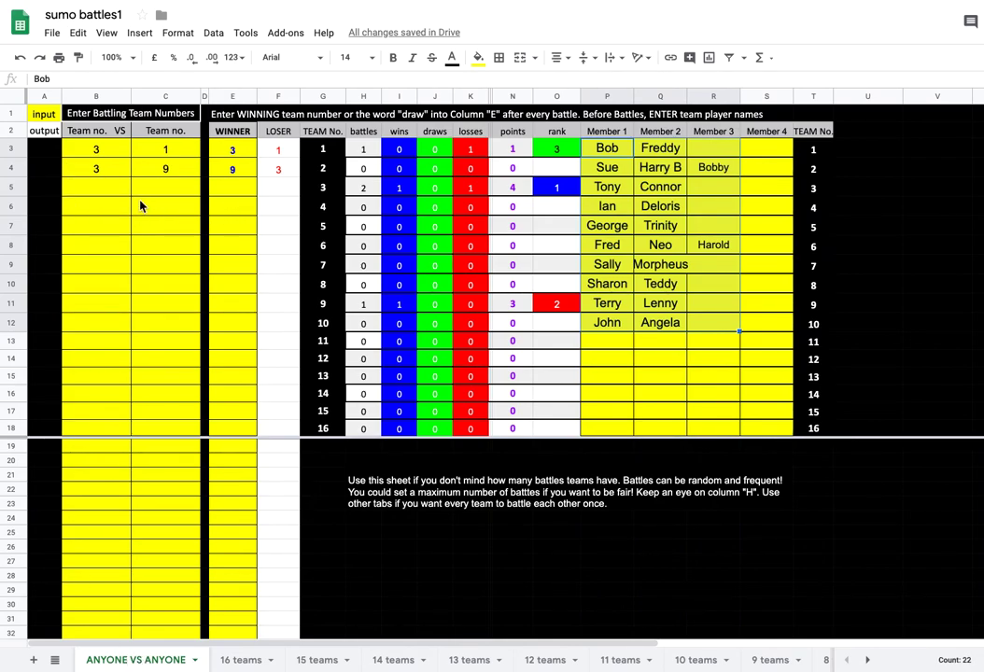
{"action": "left_click", "coordinate": [317, 660]}
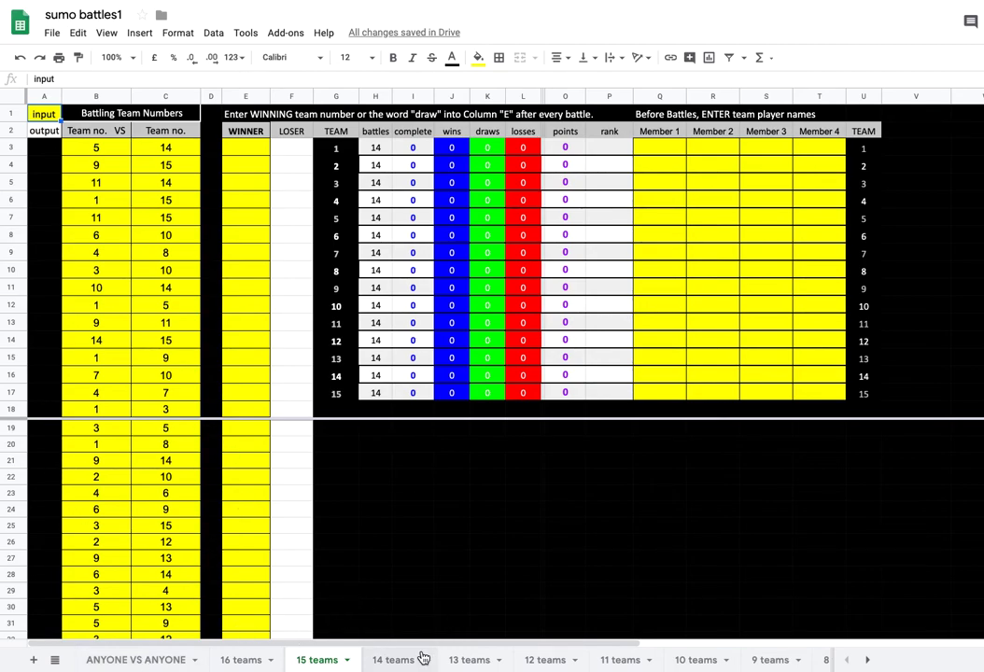
{"action": "left_click", "coordinate": [172, 660]}
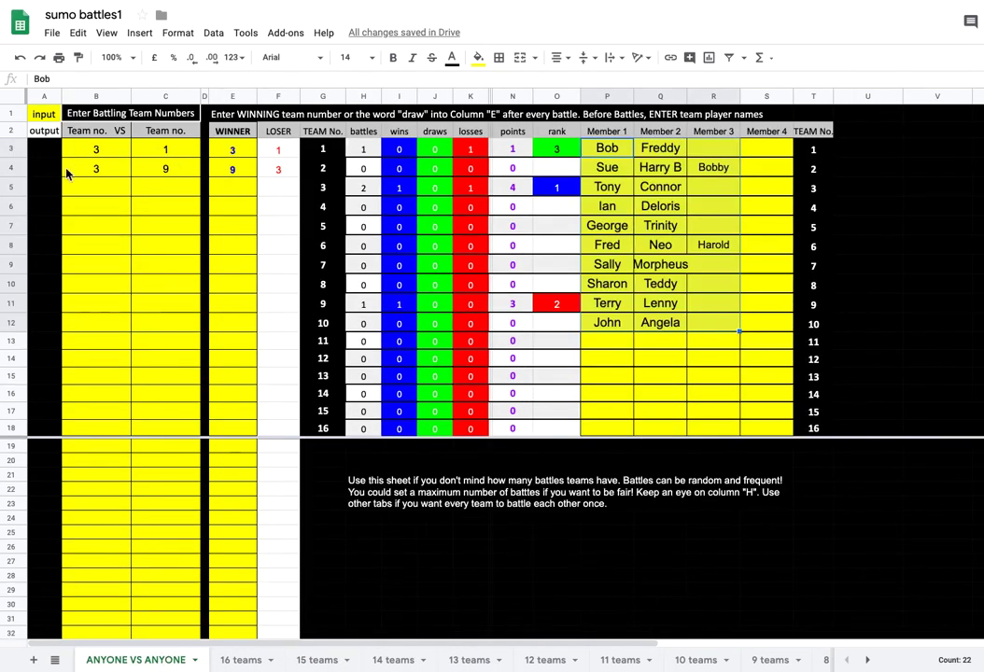
{"action": "left_click", "coordinate": [97, 188]}
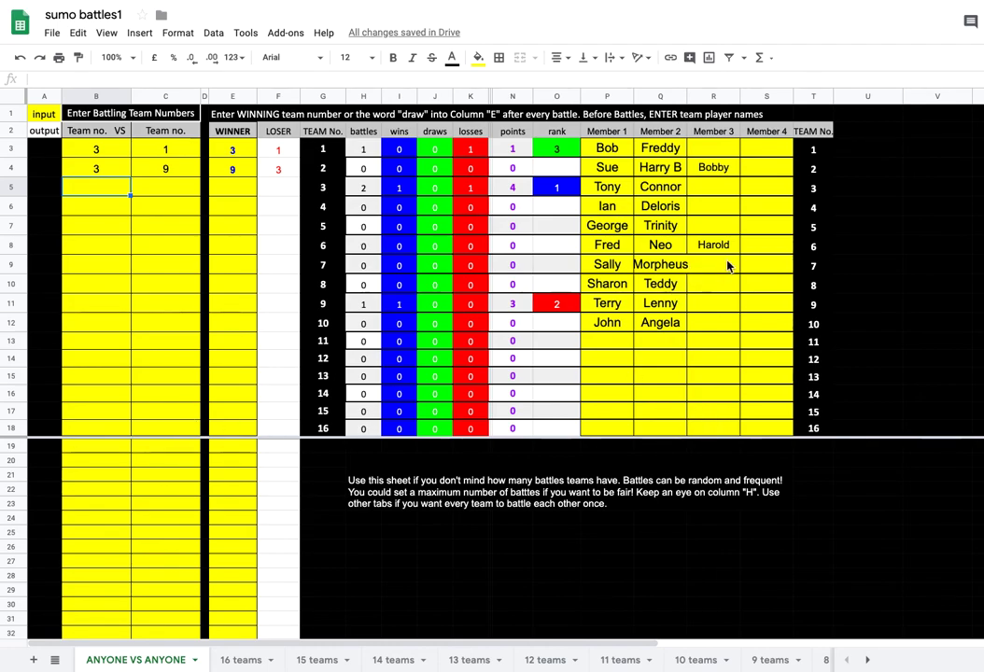
- Set the font size of the member name cells P3:R13 to 12
{"action": "left_click", "coordinate": [619, 153]}
{"action": "left_click_drag", "start_coordinate": [620, 153], "coordinate": [736, 336]}
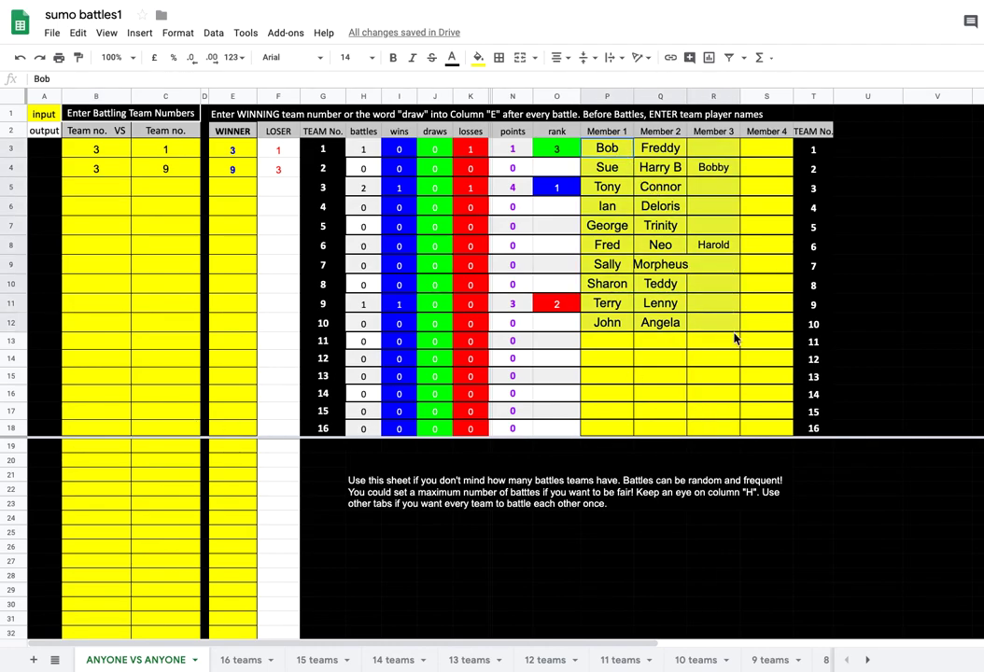
{"action": "left_click", "coordinate": [374, 60]}
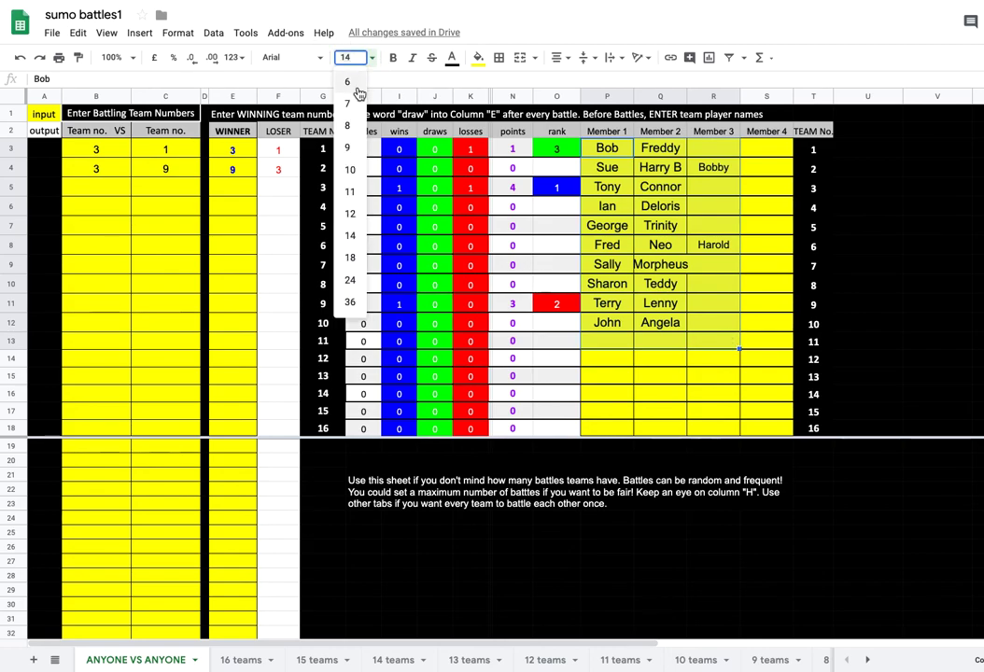
{"action": "left_click", "coordinate": [356, 214]}
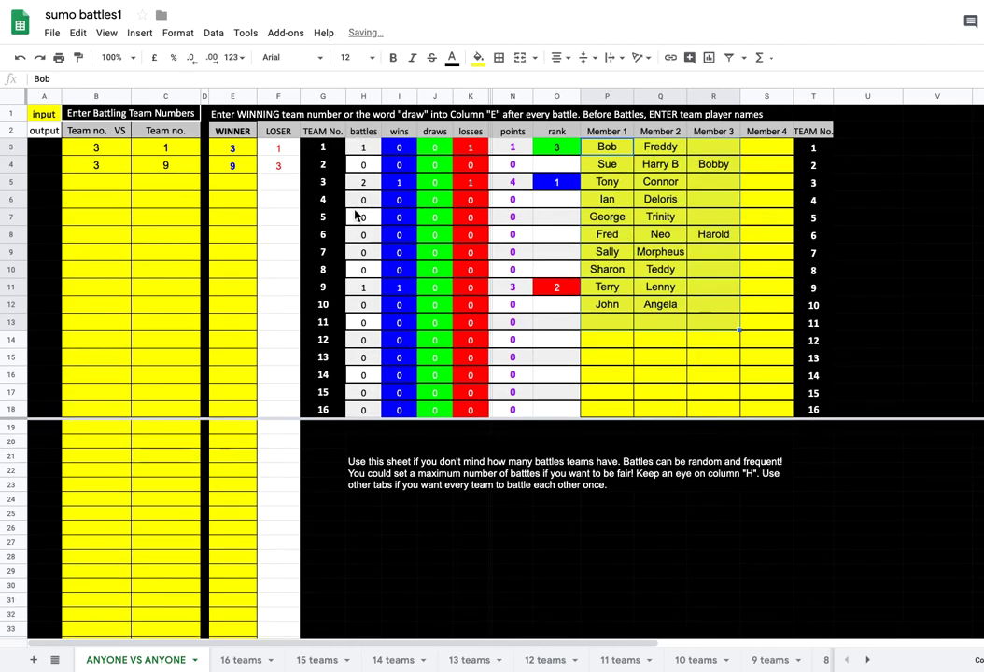
{"action": "left_click", "coordinate": [604, 374]}
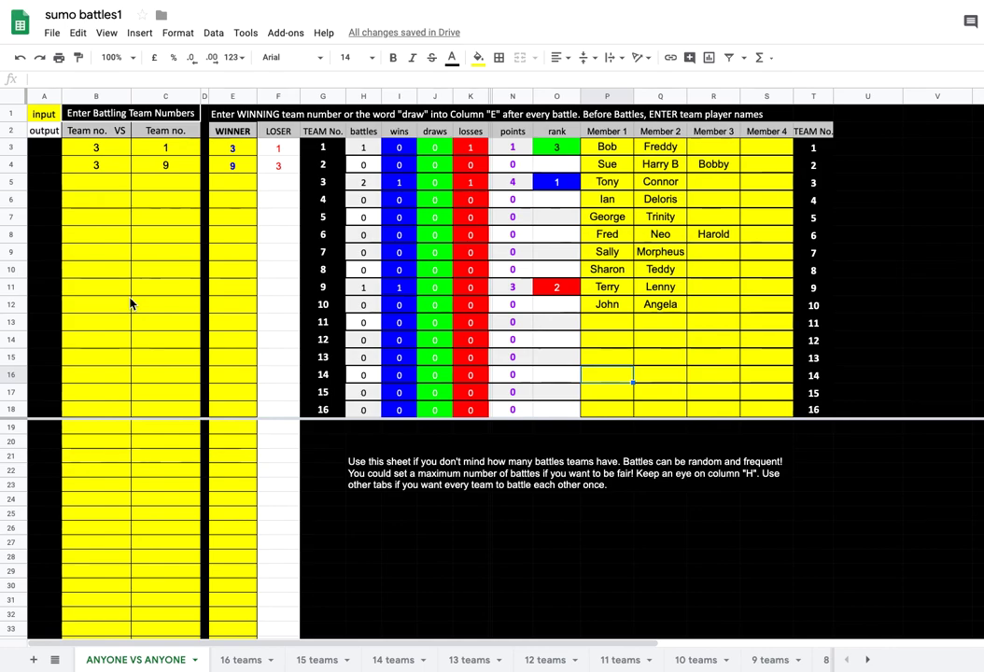
{"action": "scroll", "coordinate": [522, 371], "scroll_direction": "right", "scroll_amount": 5}
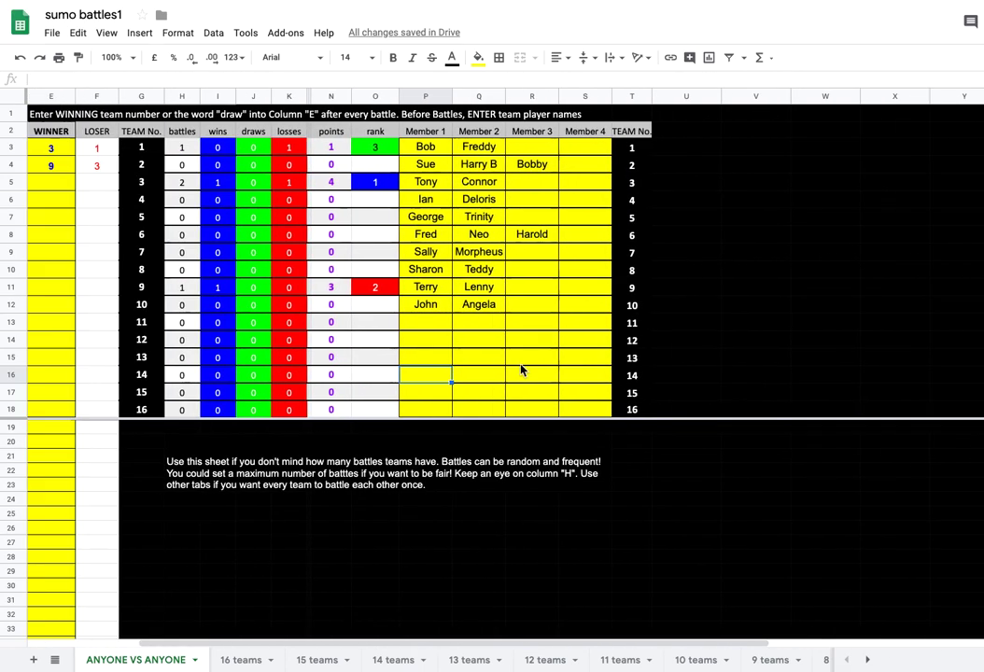
{"action": "scroll", "coordinate": [521, 371], "scroll_direction": "left", "scroll_amount": 5}
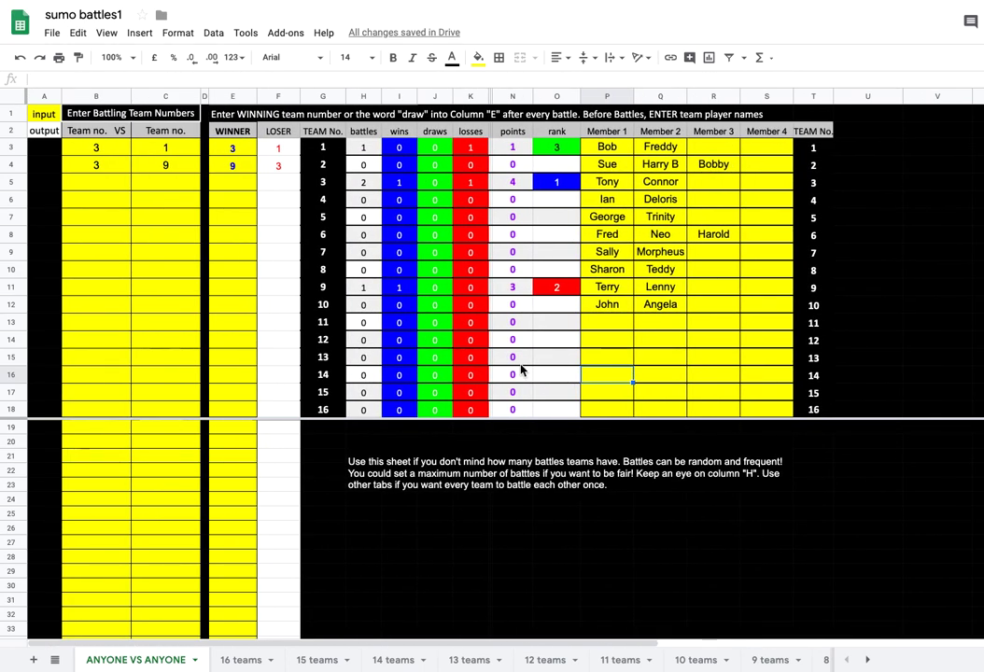